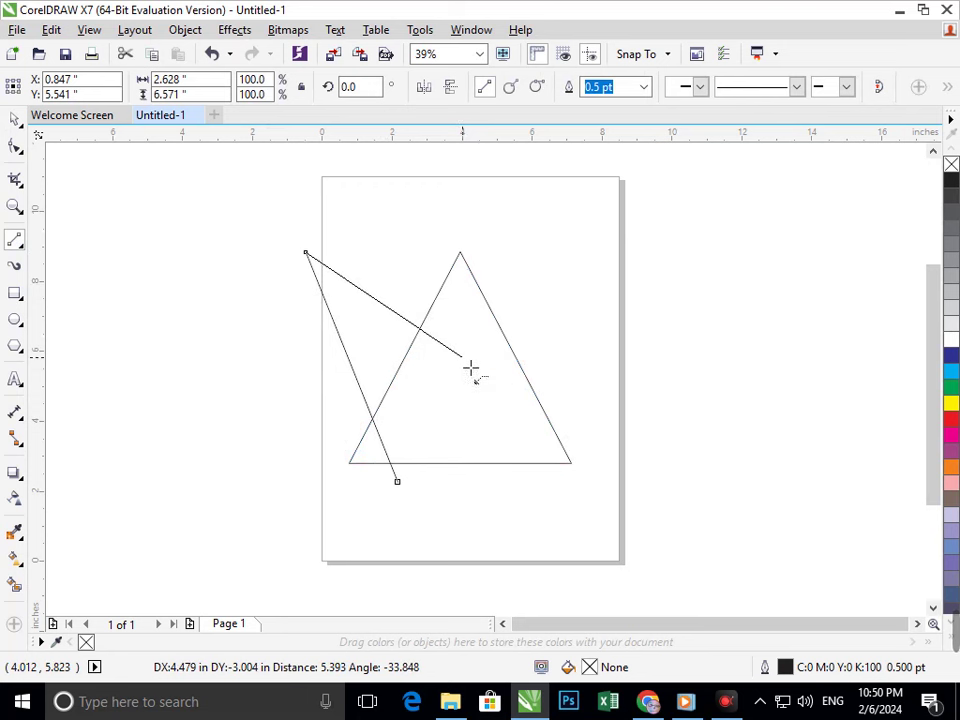
Finish the open two-segment line over the triangle and mirror a copy of it horizontally to form a symmetrical M
double_click(463, 358)
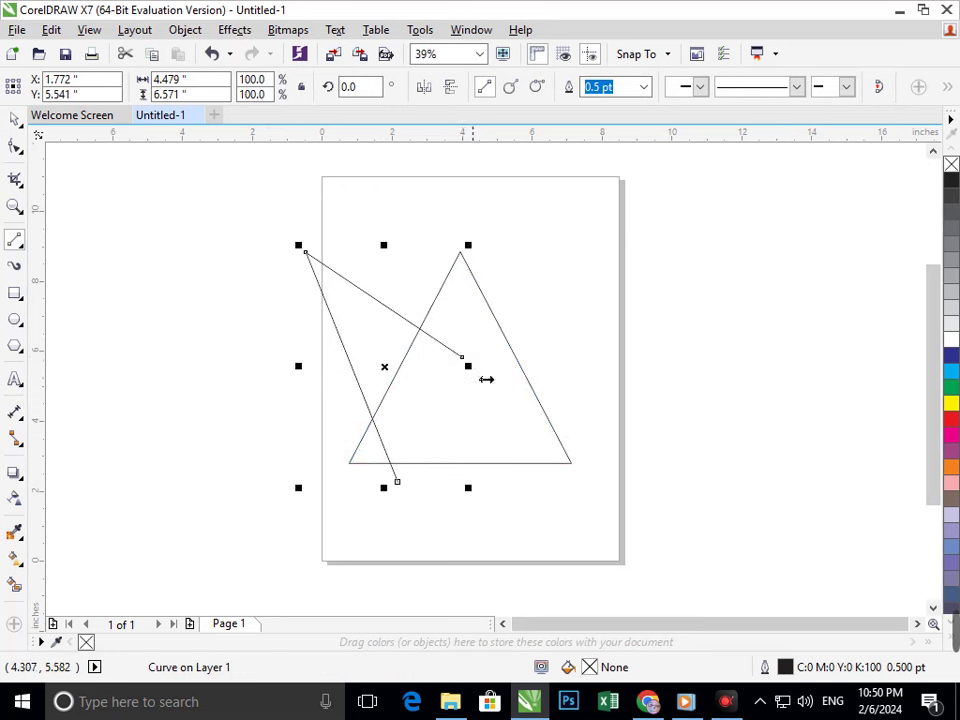
left_click(15, 119)
left_click(307, 300)
left_click(321, 302)
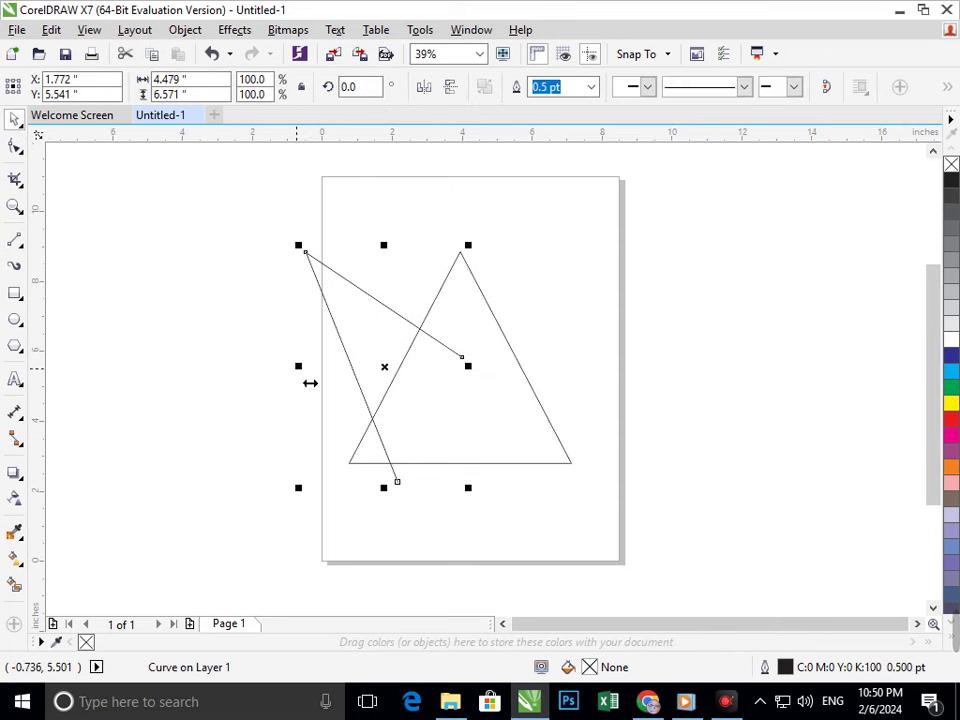
left_click_drag(310, 383, 572, 390)
left_click(502, 549)
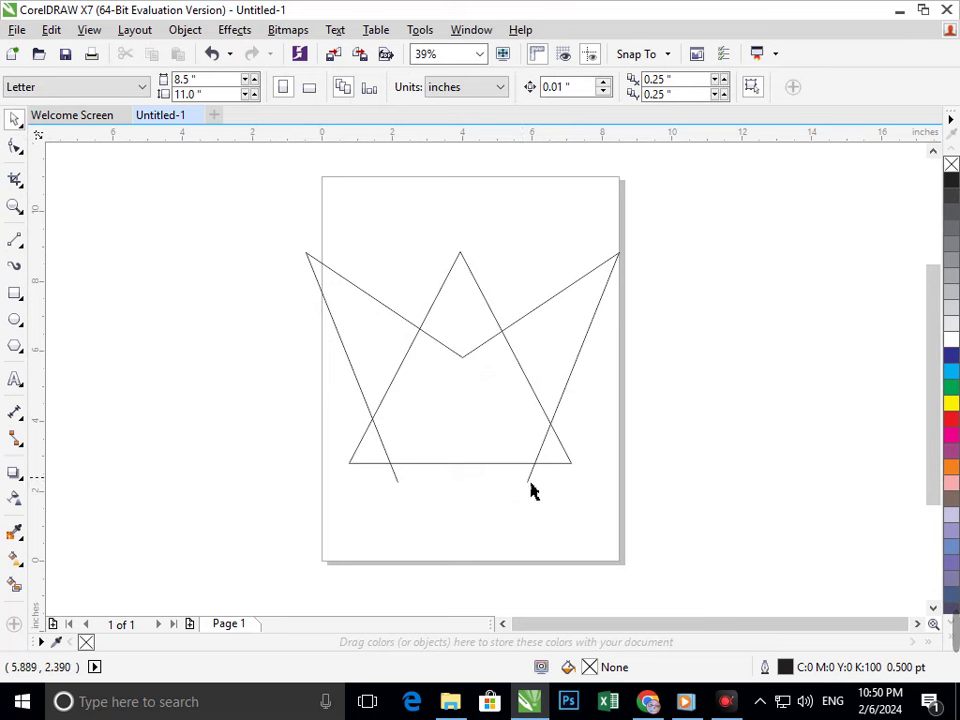
Weld the two mirrored line halves into a single M-shaped curve
left_click(532, 489)
left_click(398, 490, "shift")
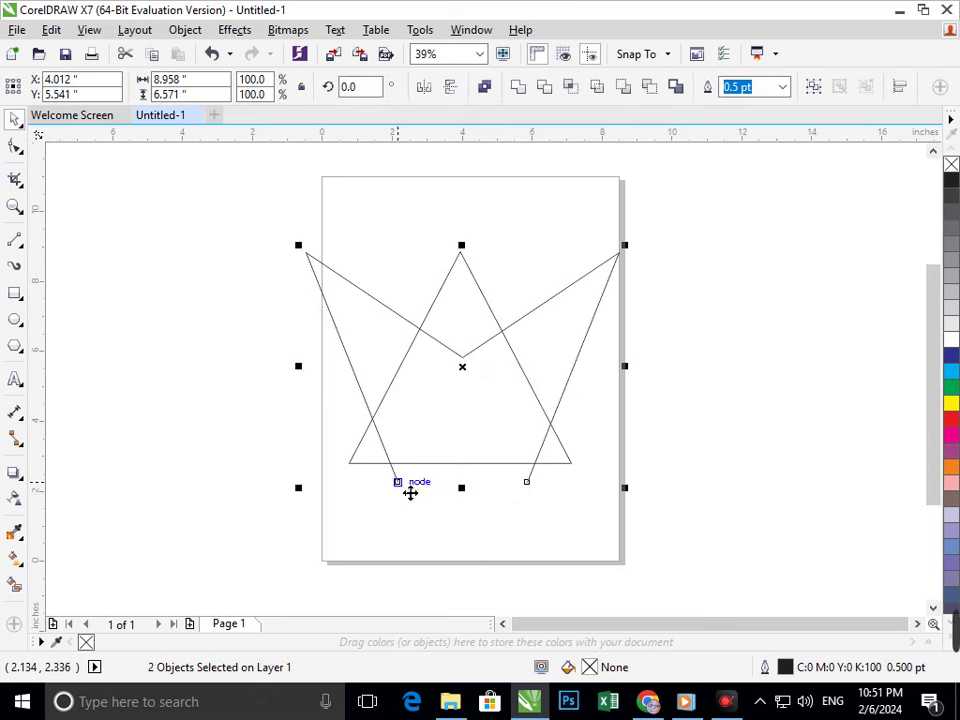
left_click(521, 90)
left_click(675, 443)
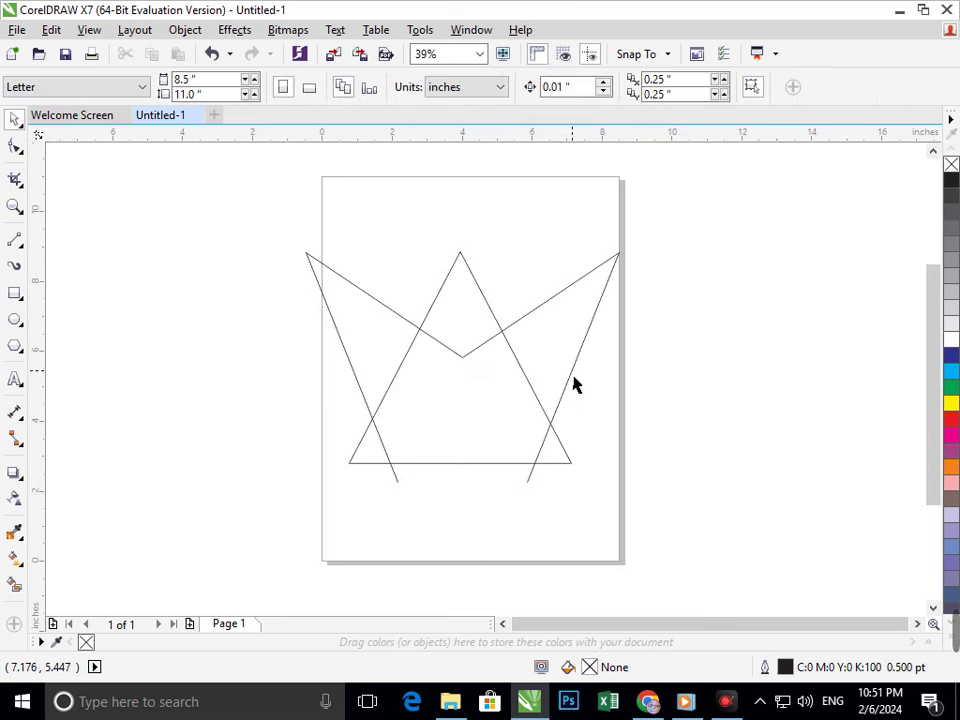
left_click_drag(574, 386, 649, 341)
key("ctrl+z")
Add one-step outside contours of about 0.43 in to the M curve and about 0.54 in to the triangle
left_click(16, 476)
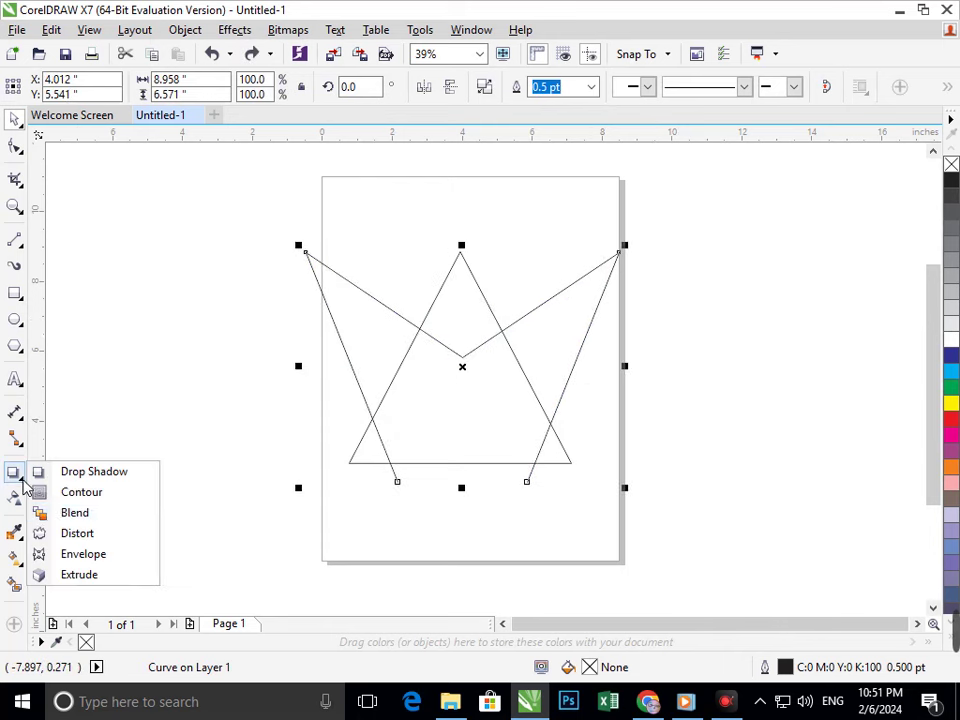
left_click(72, 492)
left_click_drag(399, 491, 400, 500)
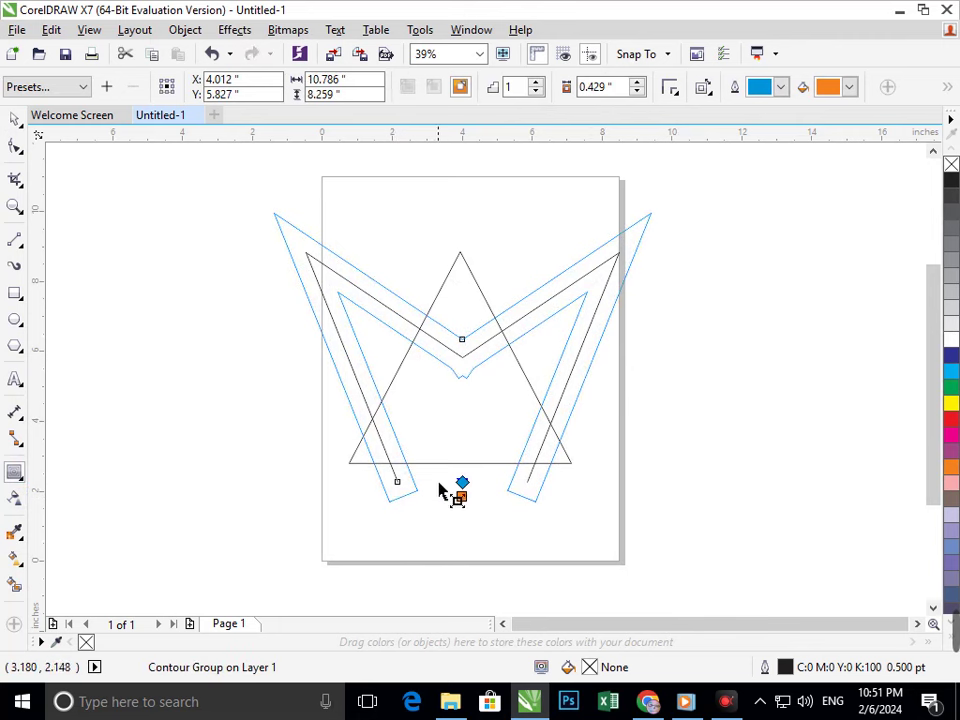
left_click(449, 463)
left_click_drag(348, 463, 319, 491)
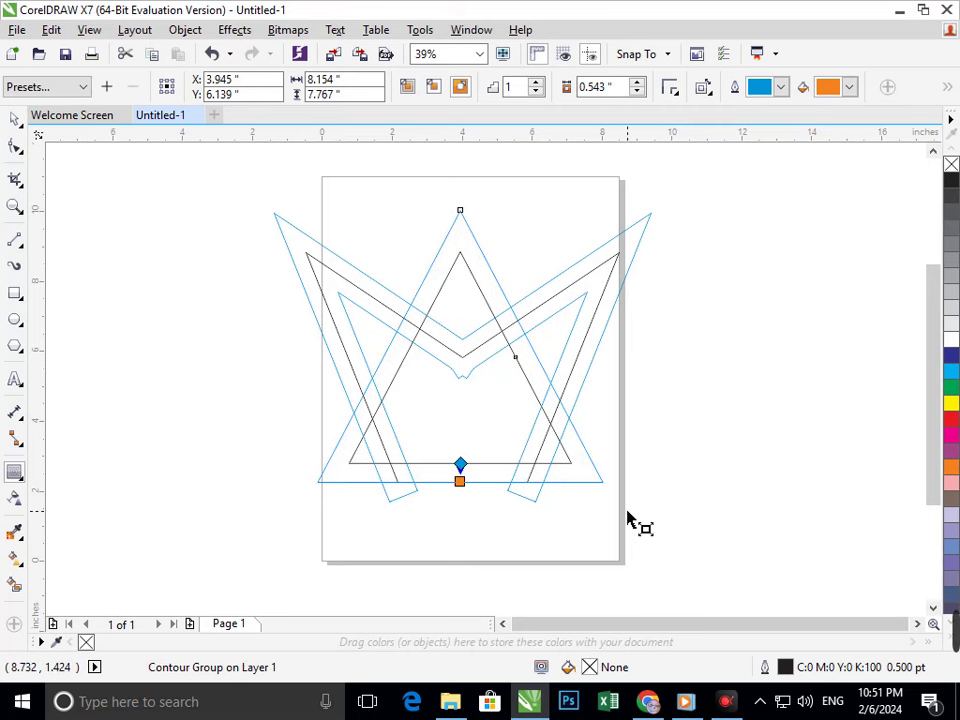
Select all the artwork and break the contours of the M and the triangle apart from their original curves
left_click(15, 120)
left_click(325, 283)
mouse_move(203, 189)
left_mouse_down()
mouse_move(624, 336)
mouse_move(760, 565)
left_mouse_up()
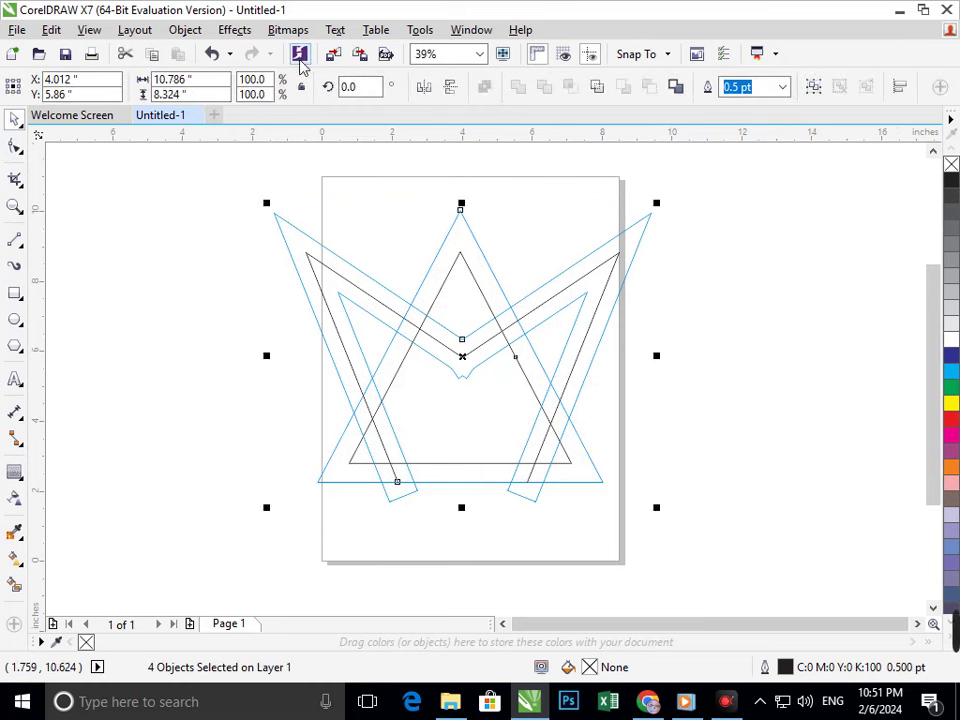
left_click(185, 29)
left_click(200, 314)
left_click(87, 290)
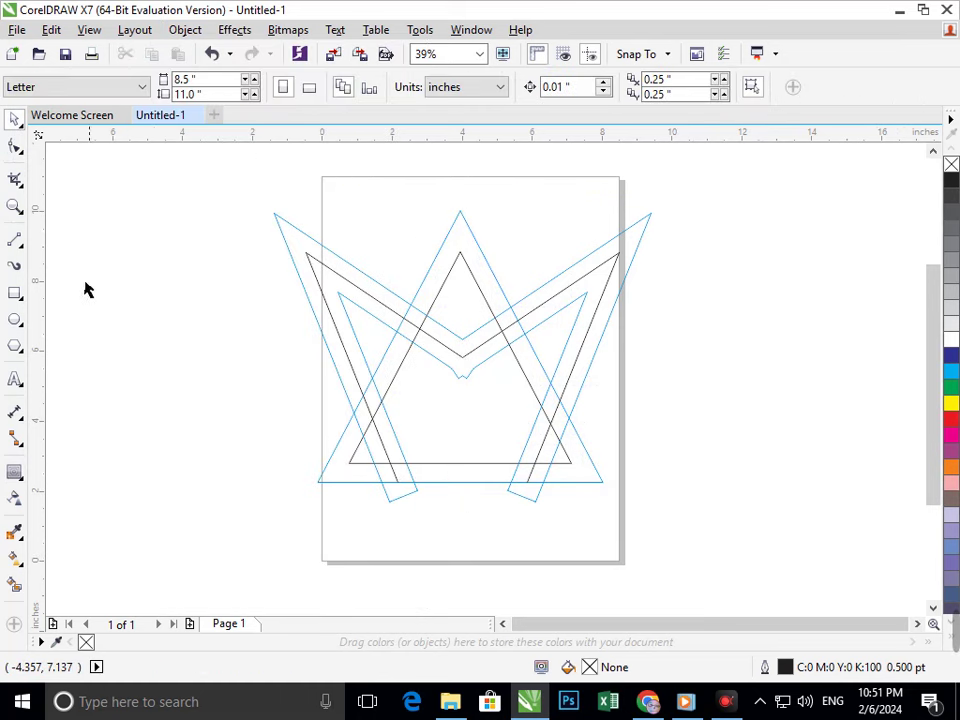
Delete the original black M centre line, leaving its contour outline and both triangles
left_click_drag(465, 366, 504, 368)
left_click(417, 492)
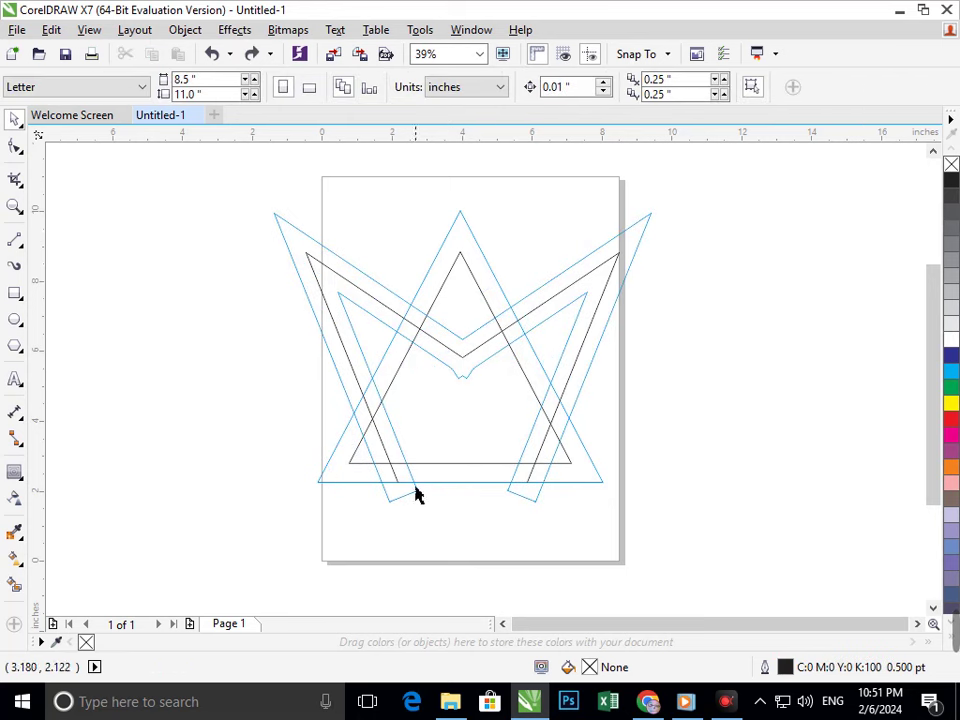
left_click_drag(396, 490, 323, 476)
key("Delete")
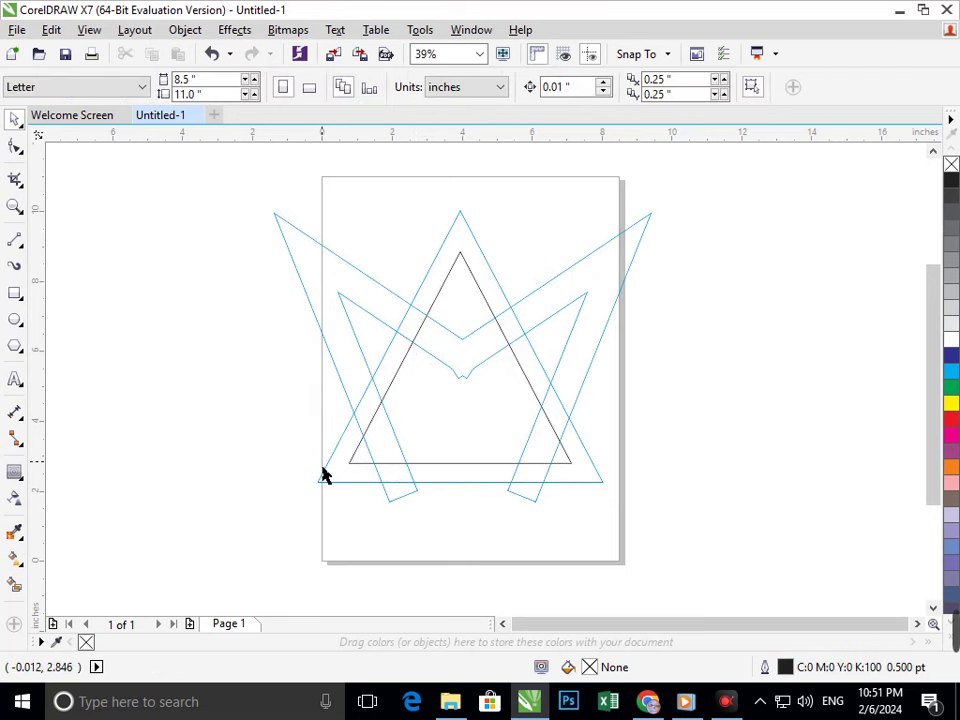
Move the two lower notch nodes of the M outline onto the middle node so its centre forms a clean V point
left_click_drag(434, 356, 583, 454)
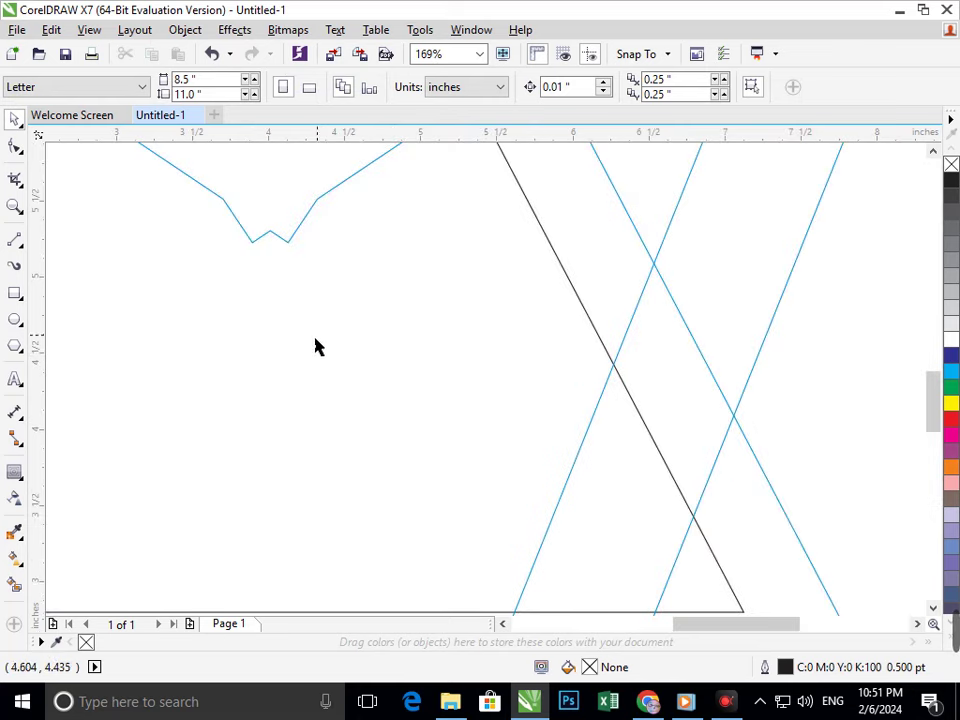
key("F2")
left_click_drag(241, 210, 350, 292)
key("F3")
key("F2")
left_click_drag(444, 340, 530, 418)
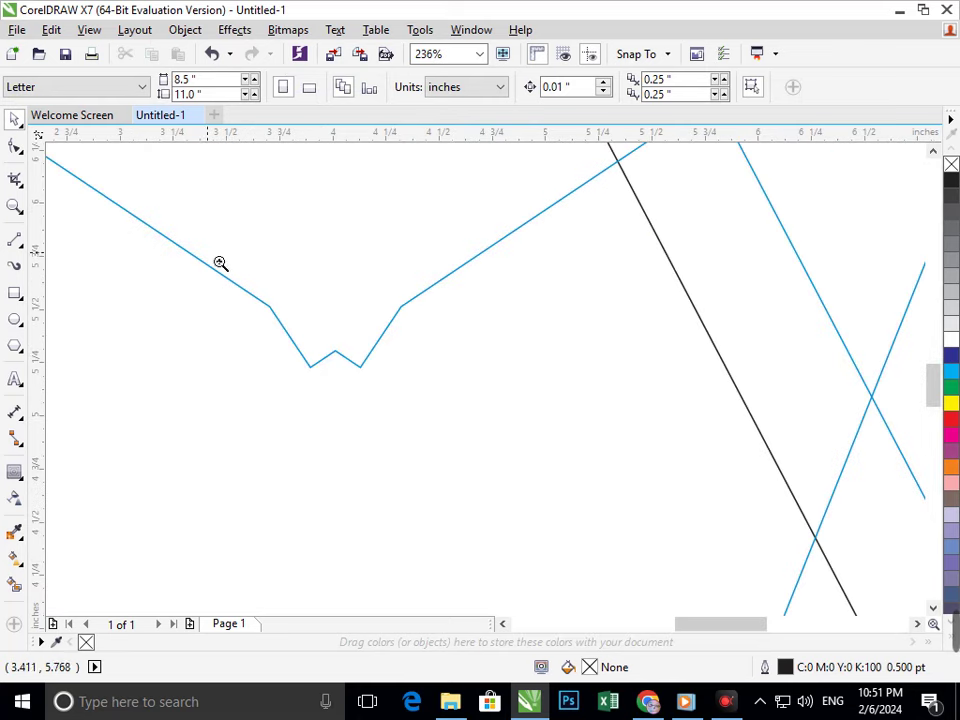
key("Tab")
left_click_drag(204, 268, 467, 407)
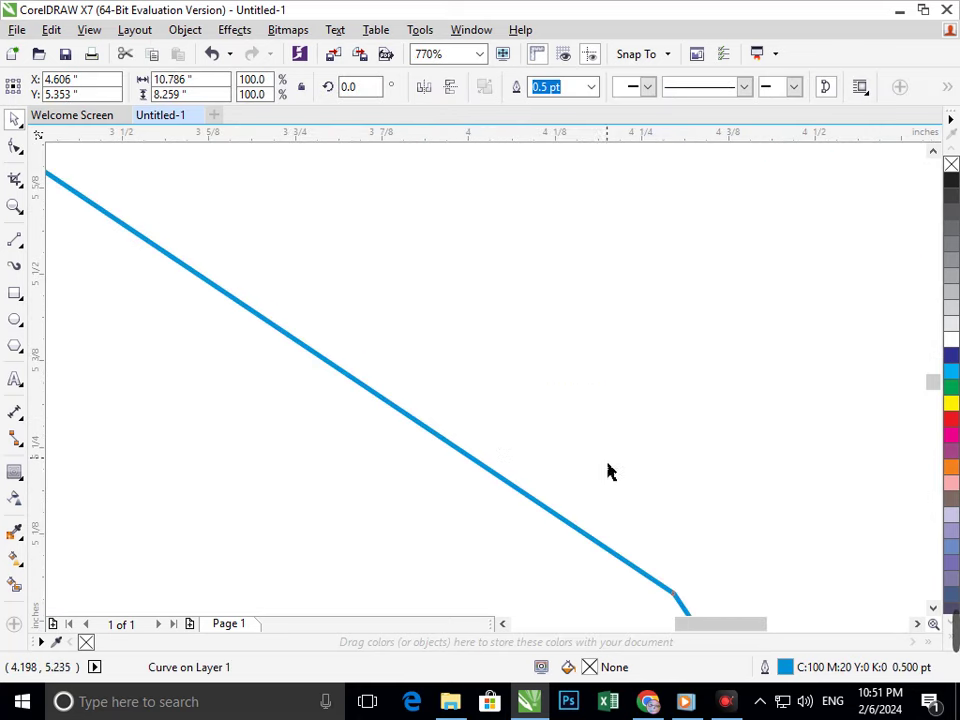
key("F3")
key("F2")
left_click_drag(376, 366, 572, 518)
left_click(15, 147)
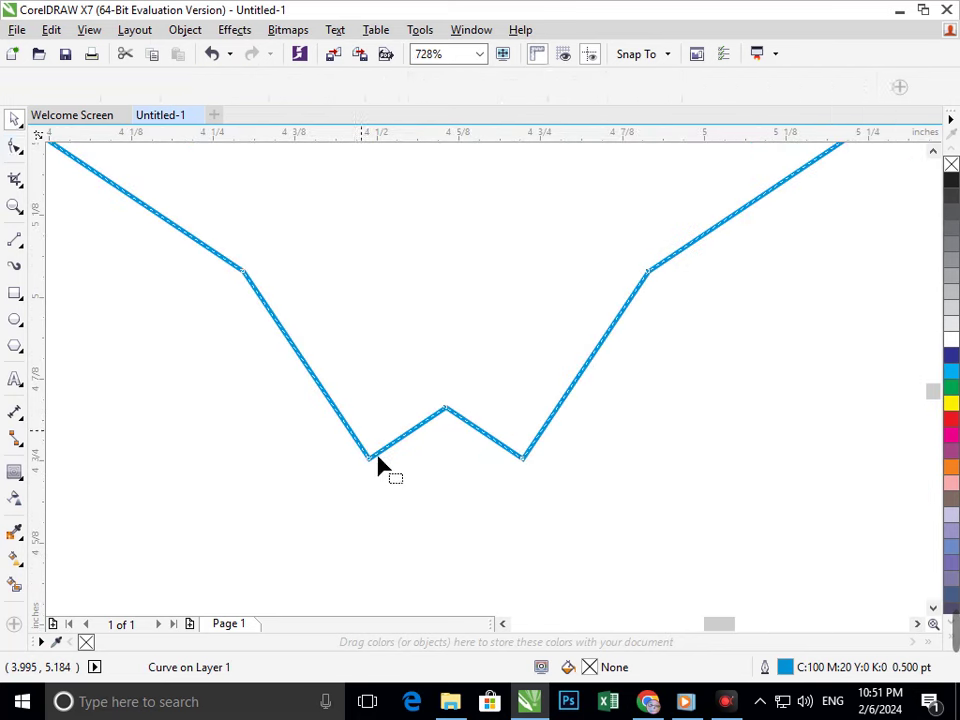
left_click_drag(369, 462, 445, 411)
left_click_drag(518, 455, 446, 408)
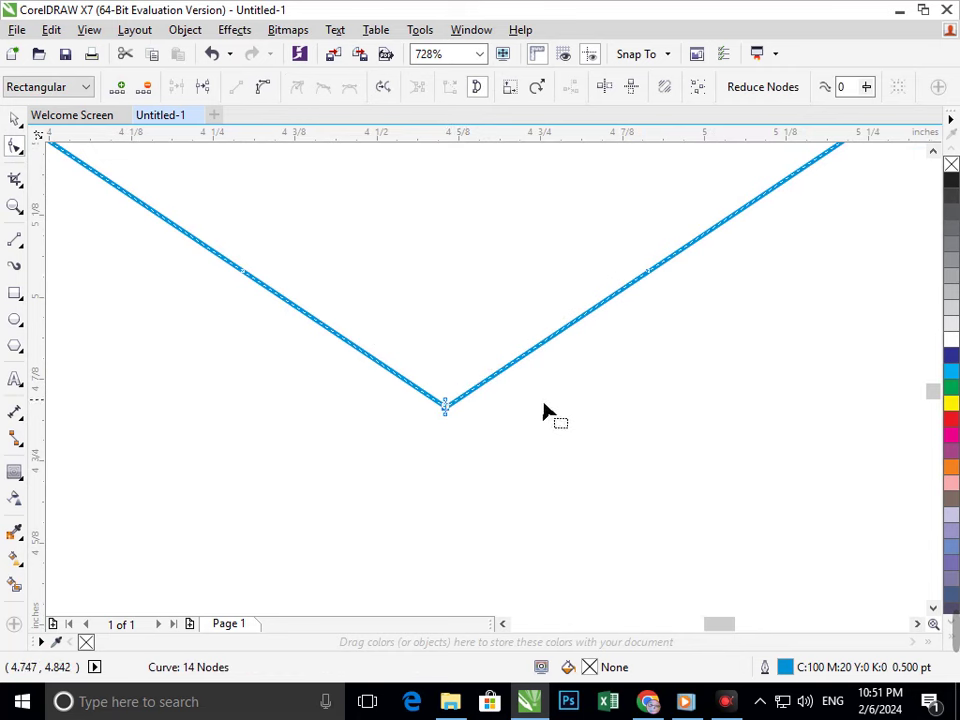
key("F2")
left_click_drag(454, 336, 582, 428)
key("F3")
key("F3")
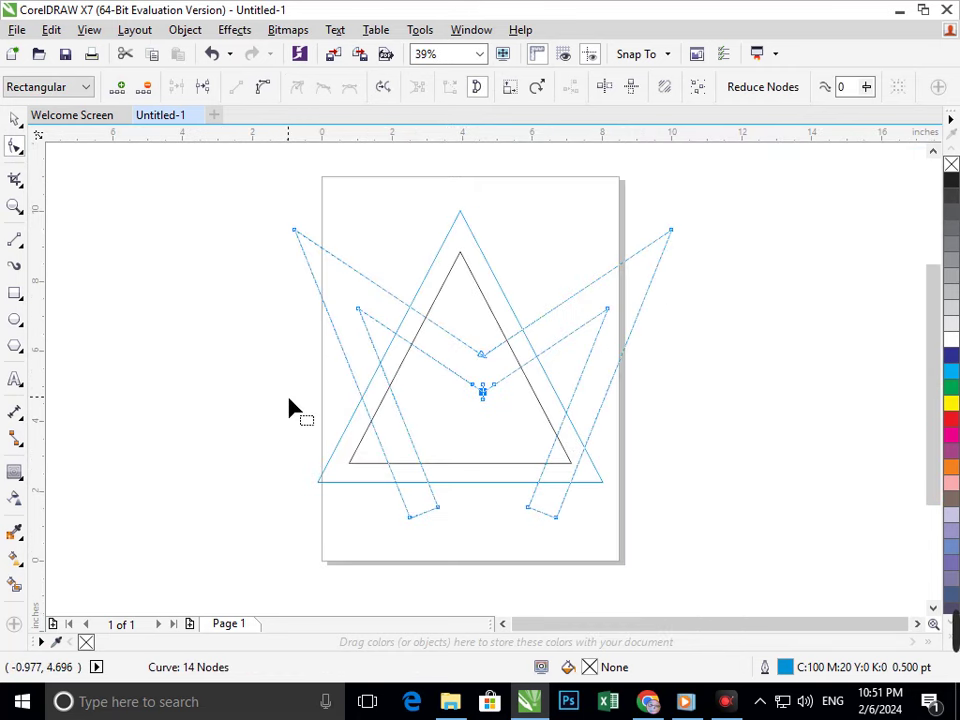
left_click(14, 119)
left_click(165, 287)
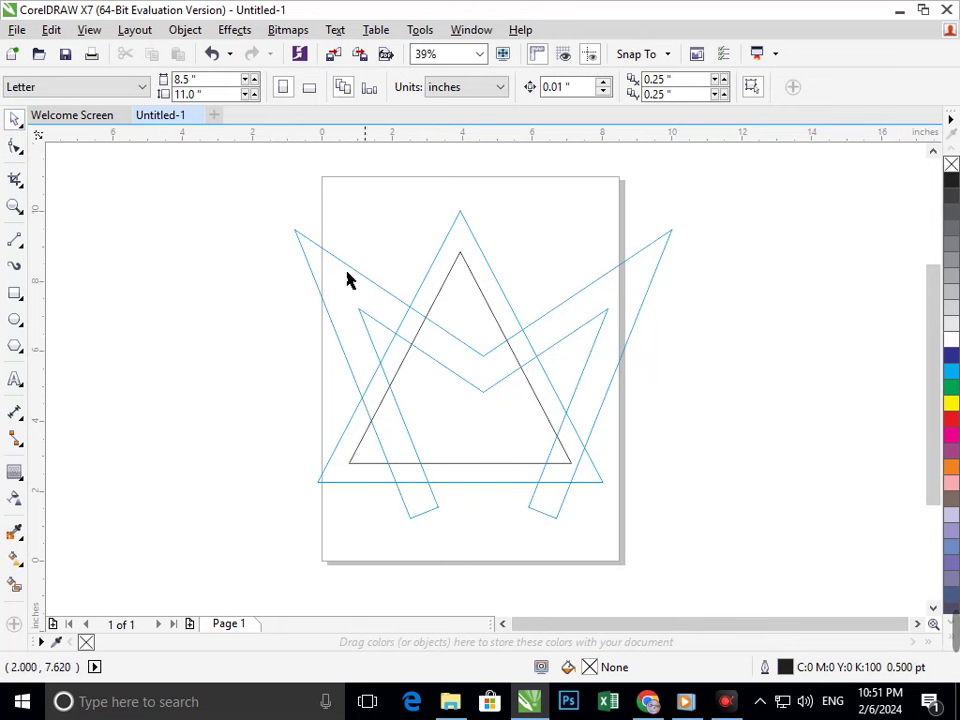
Align the M outline with the outer triangle by their horizontal and vertical centres
left_click_drag(272, 193, 358, 313)
left_click(358, 313)
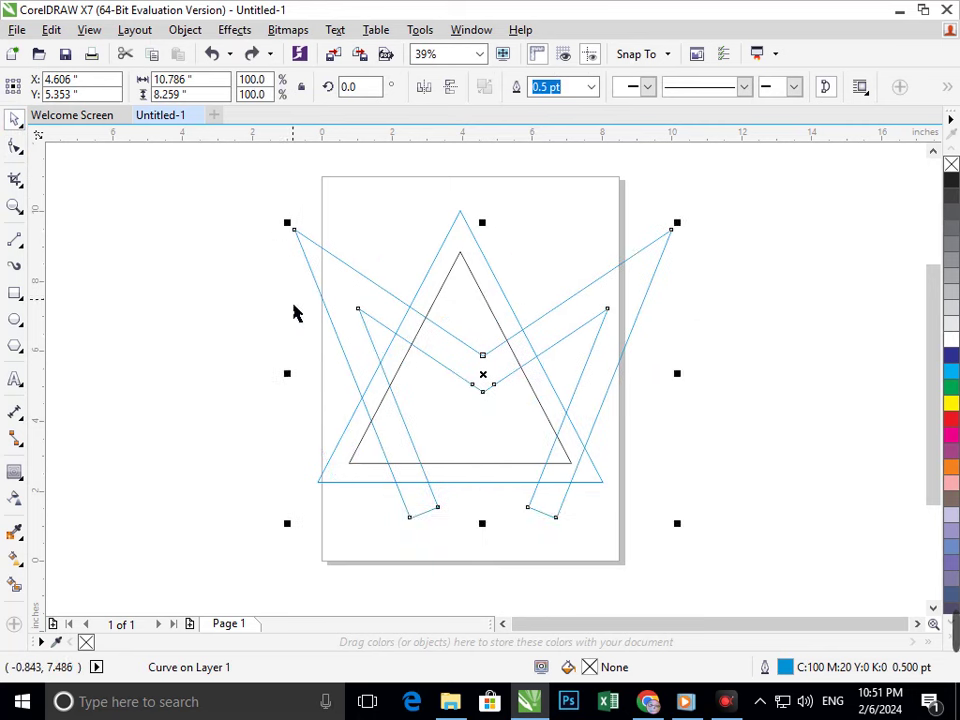
left_click(358, 482, "shift")
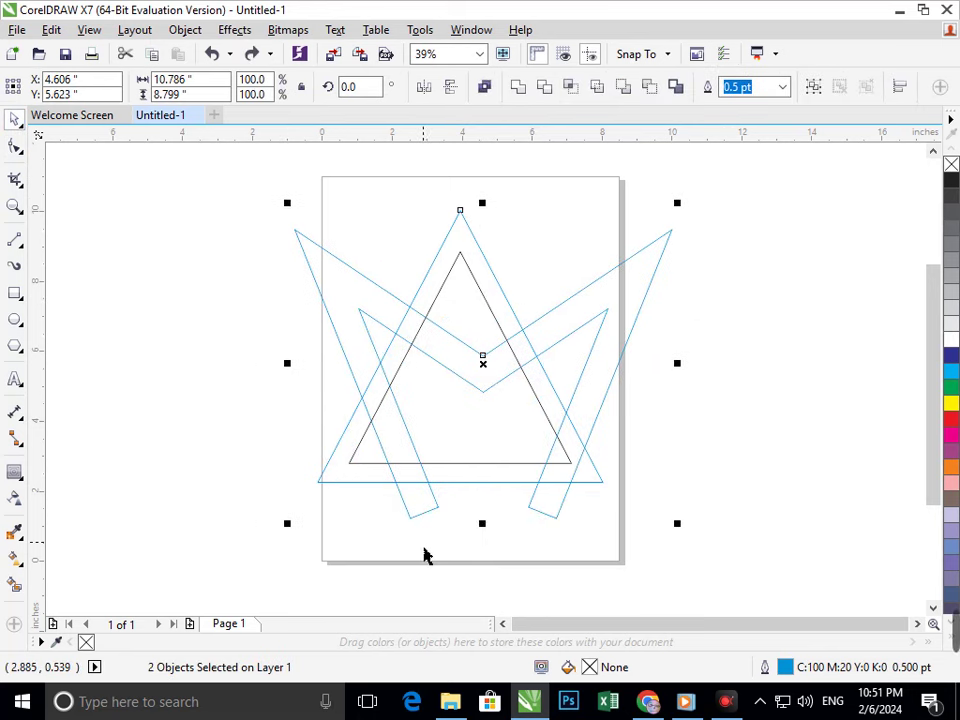
key("c")
key("e")
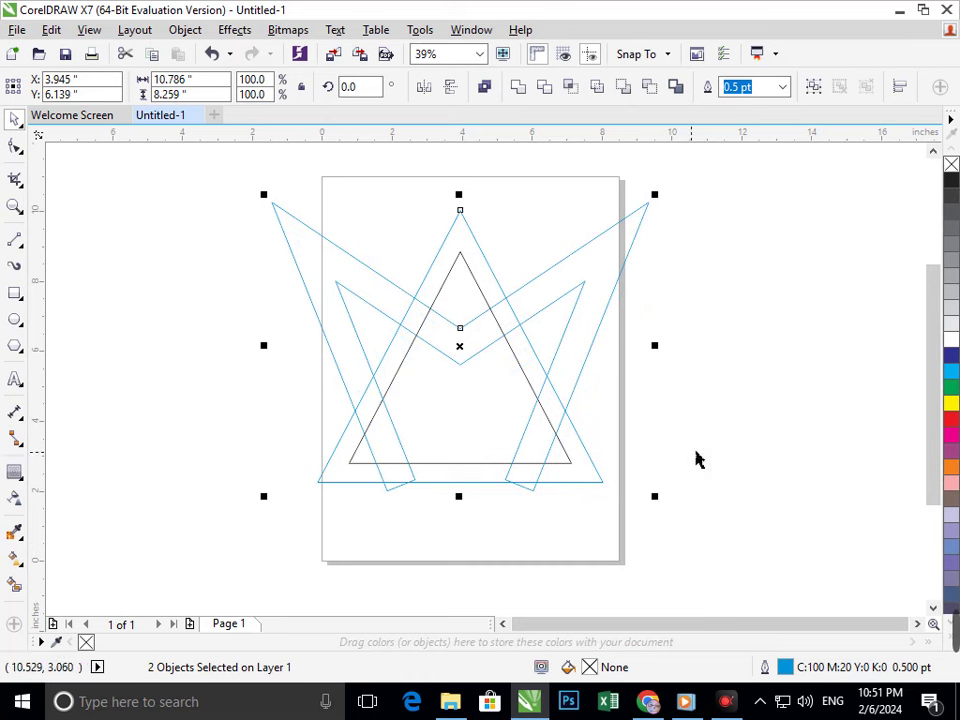
Try moving the M outline down so its feet extend farther below the outer triangle's base
left_click_drag(534, 486, 549, 511)
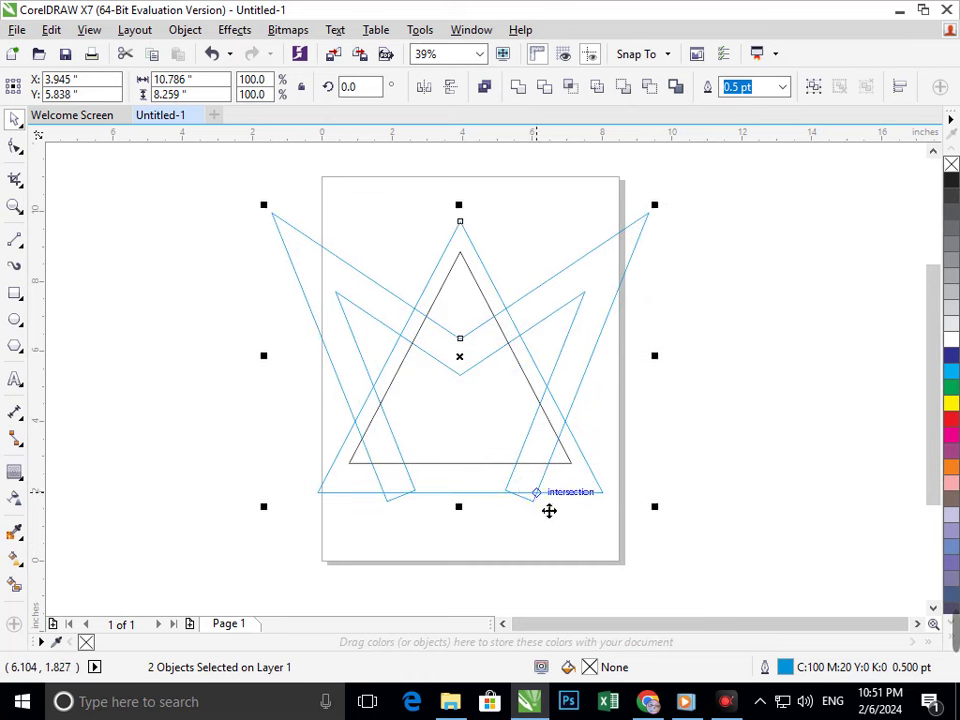
key("ctrl+z")
left_click(540, 502)
left_click_drag(517, 452, 529, 483)
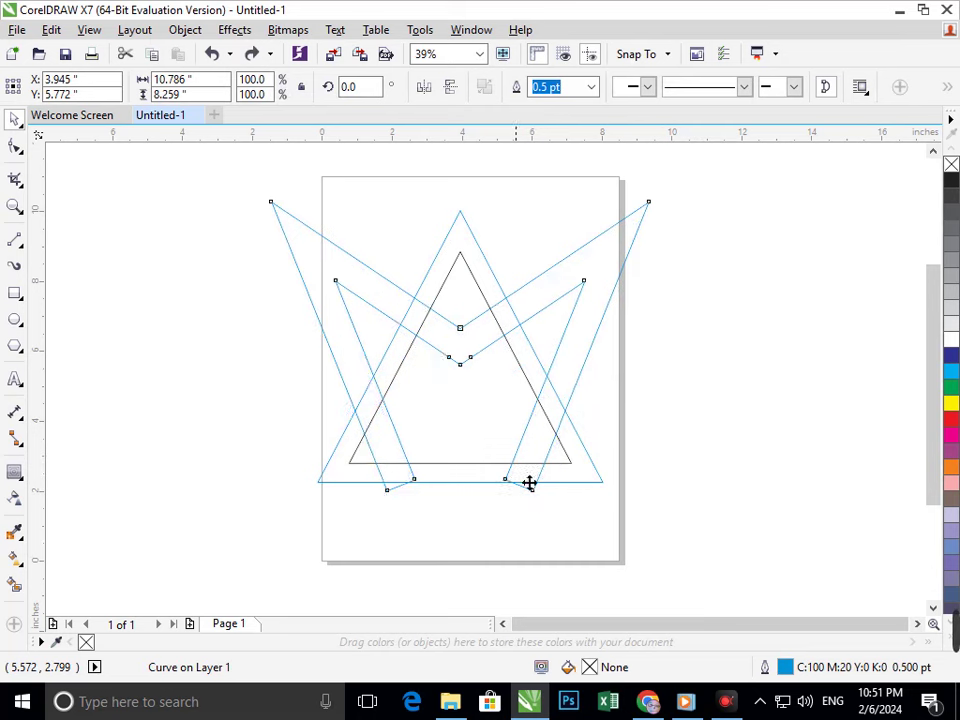
key("ctrl+shift+z")
left_click(627, 555)
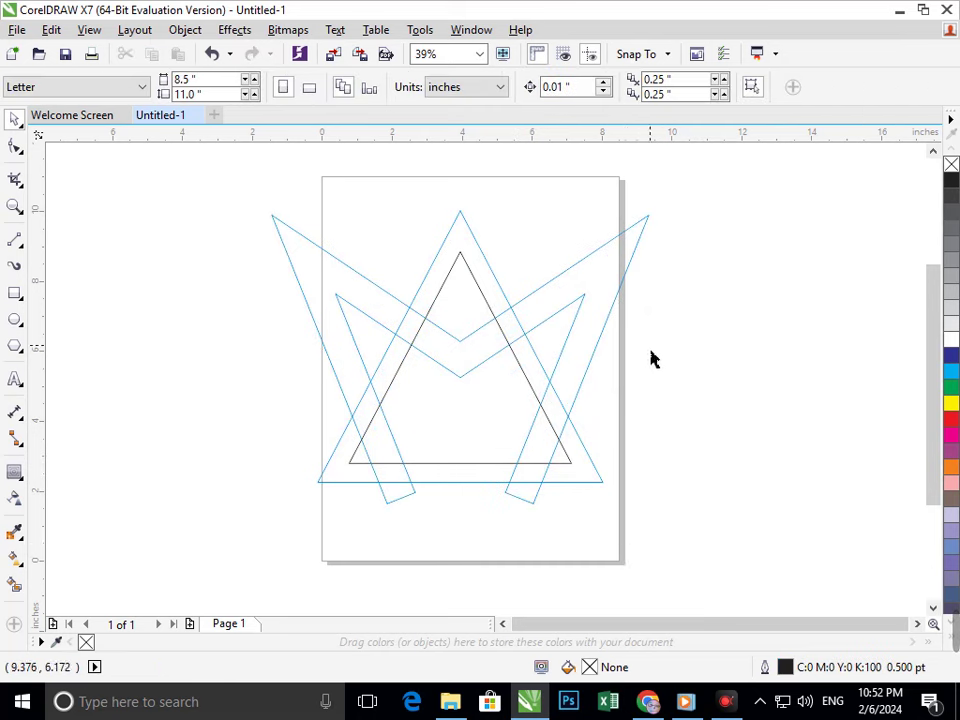
Undo the trial moves and the vertical centring of the M outline
left_click(460, 383)
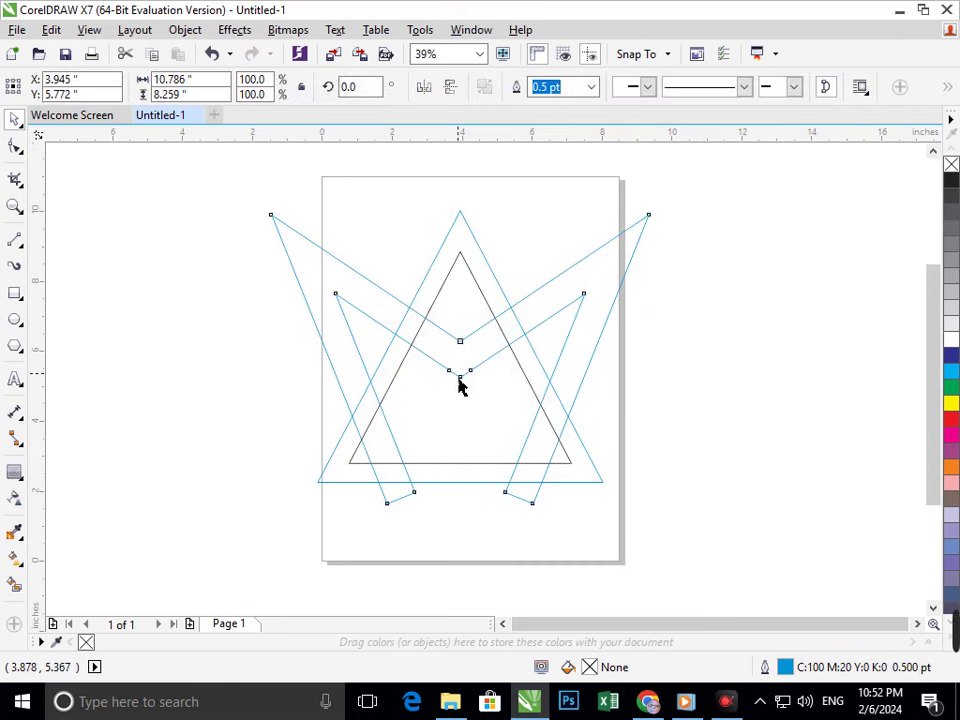
left_click_drag(460, 385, 467, 422)
key("ctrl+z")
key("ctrl+z")
key("ctrl+z")
key("ctrl+z")
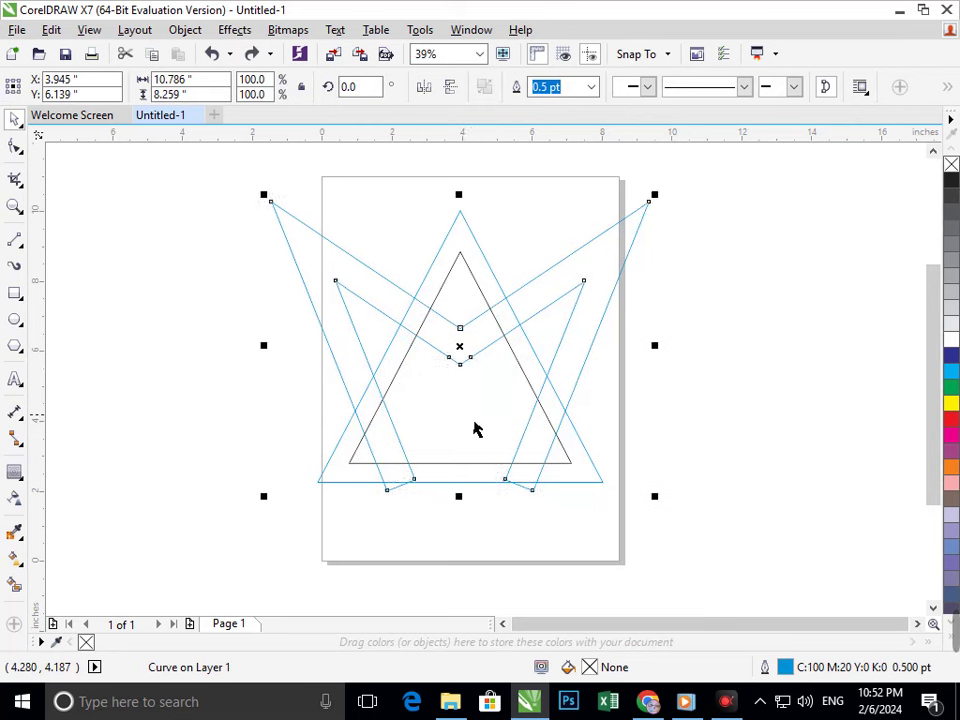
Reposition the M outline so its feet end slightly below the outer triangle's base
left_click(716, 426)
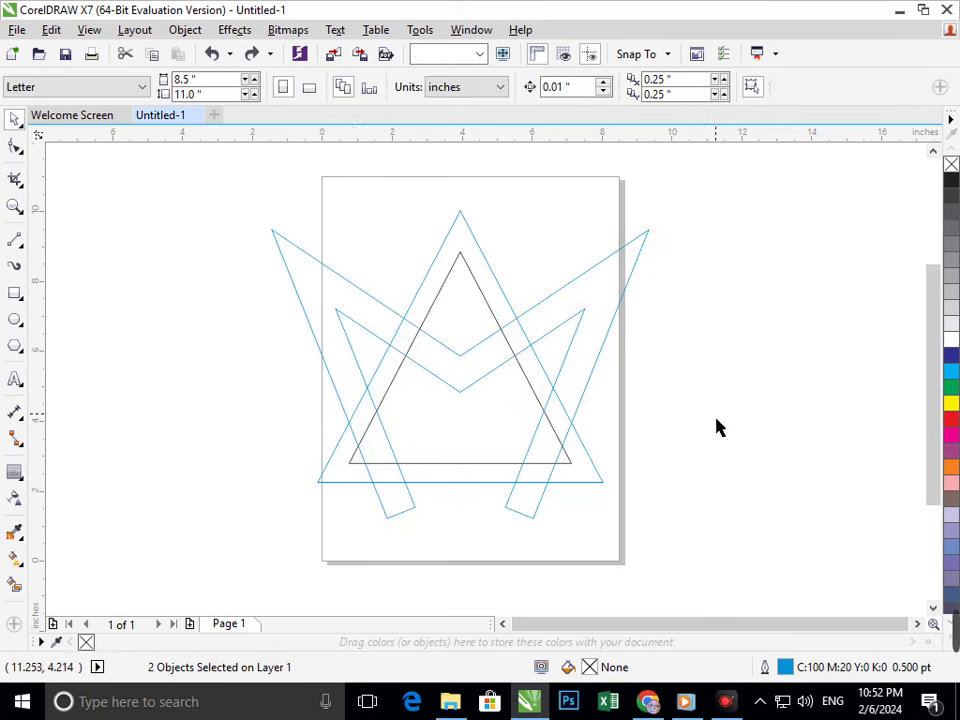
mouse_move(516, 516)
left_mouse_down()
mouse_move(527, 514)
mouse_move(516, 514)
left_mouse_up()
left_click(632, 521)
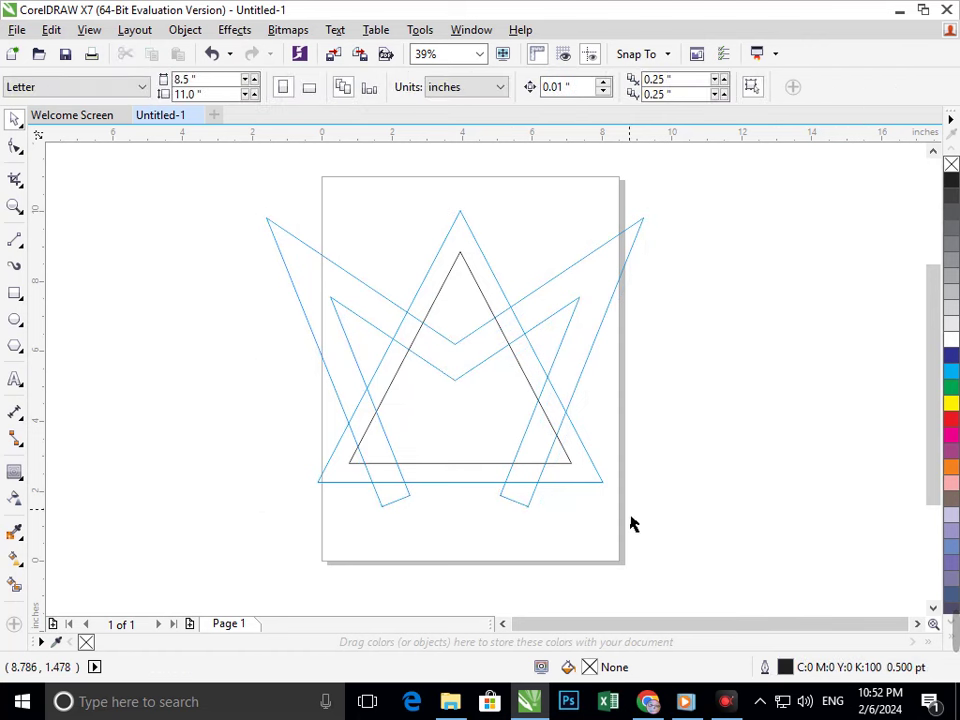
Draw a circle about 1.56 in wide inside the inner triangle, just below the M's centre point
left_click(22, 327)
left_click(62, 315)
left_click_drag(431, 391, 495, 441)
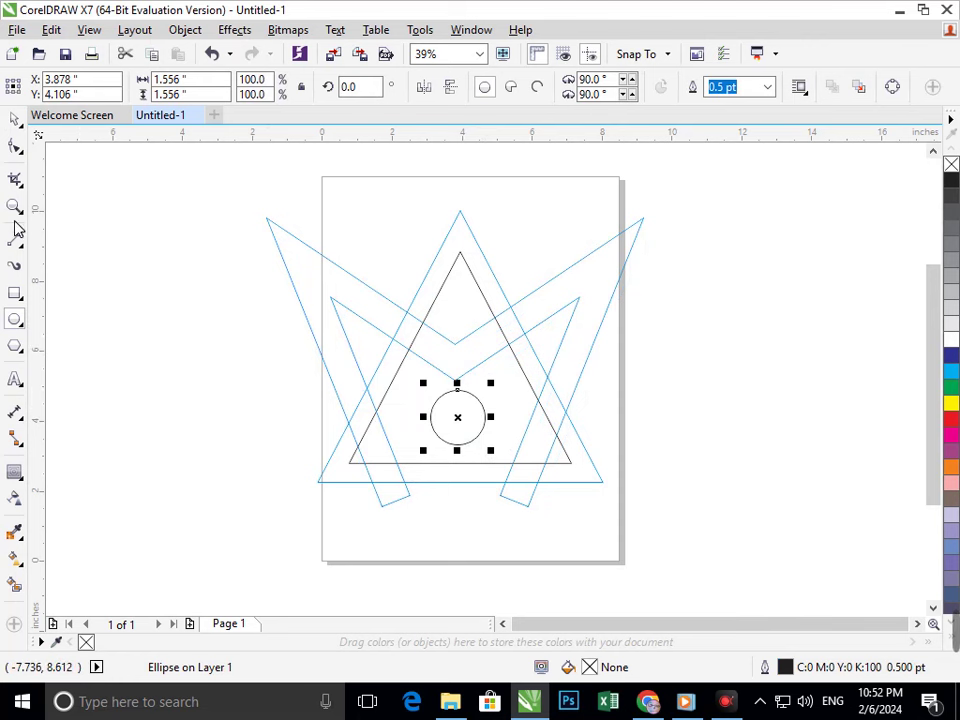
Delete the virtual segments of both triangle bases between the M's legs and the right leg's outer edge crossing the base band
left_click(22, 185)
left_click(79, 199)
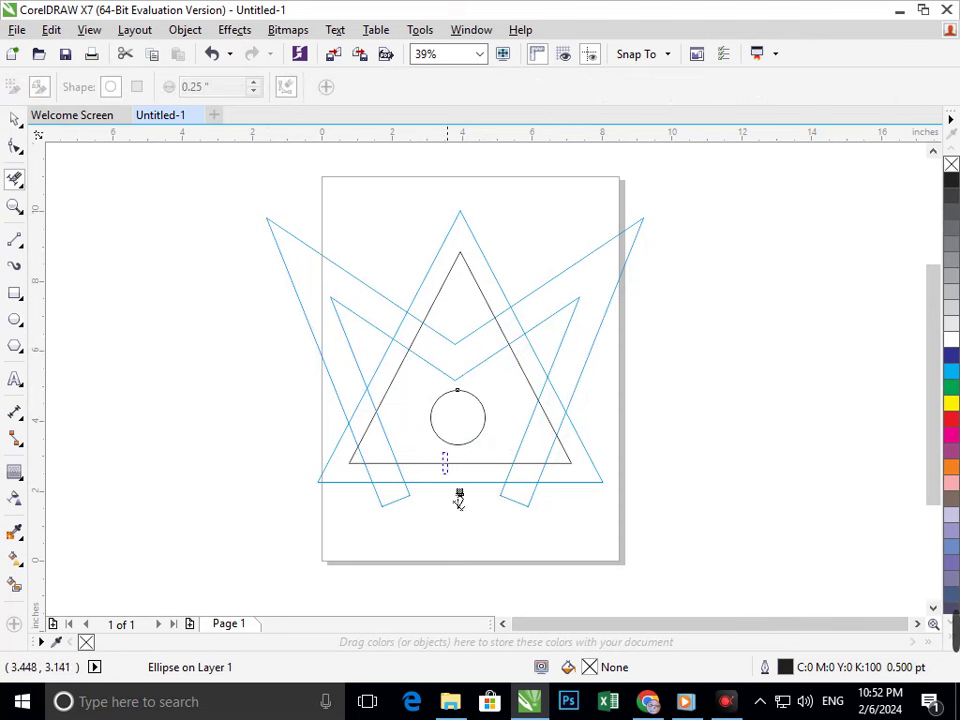
left_click_drag(449, 489, 460, 500)
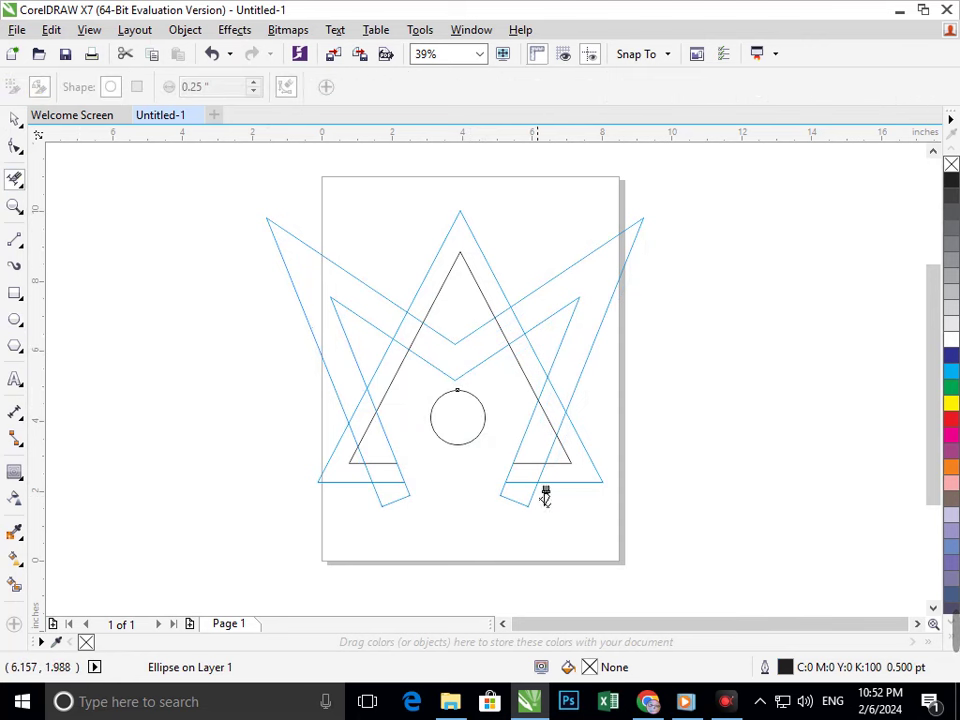
scroll(545, 497, "up", 2)
scroll(490, 320, "down", 2)
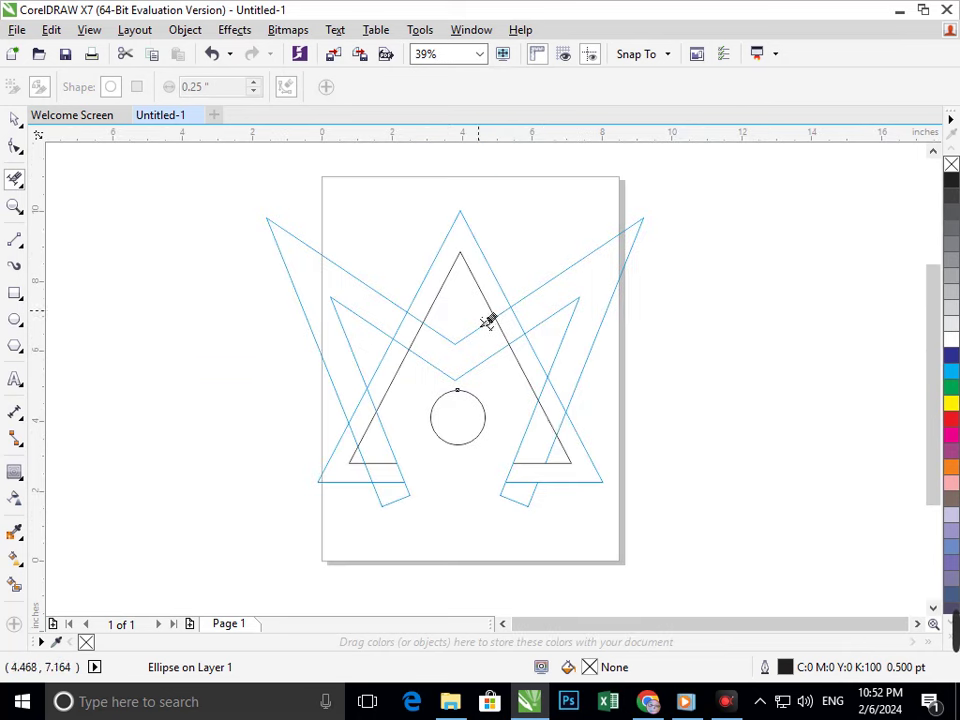
Delete the virtual segment of the M's right leg outer edge between the inner and outer triangles' right sides
scroll(546, 410, "up", 5)
left_click_drag(420, 370, 456, 403)
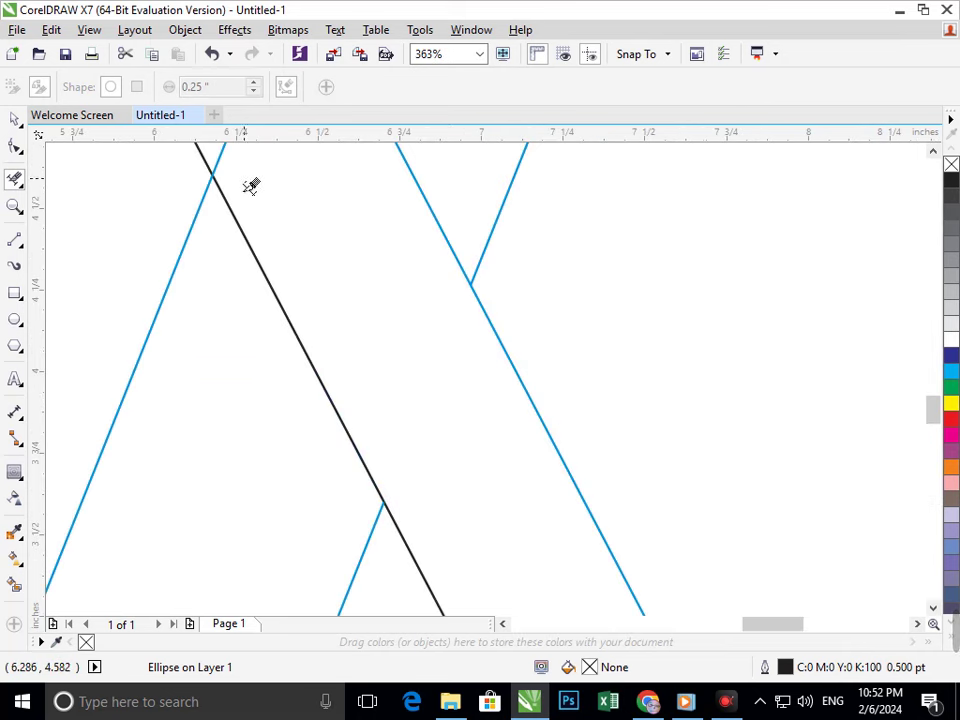
scroll(497, 343, "down", 5)
scroll(539, 366, "up", 4)
left_click(373, 420)
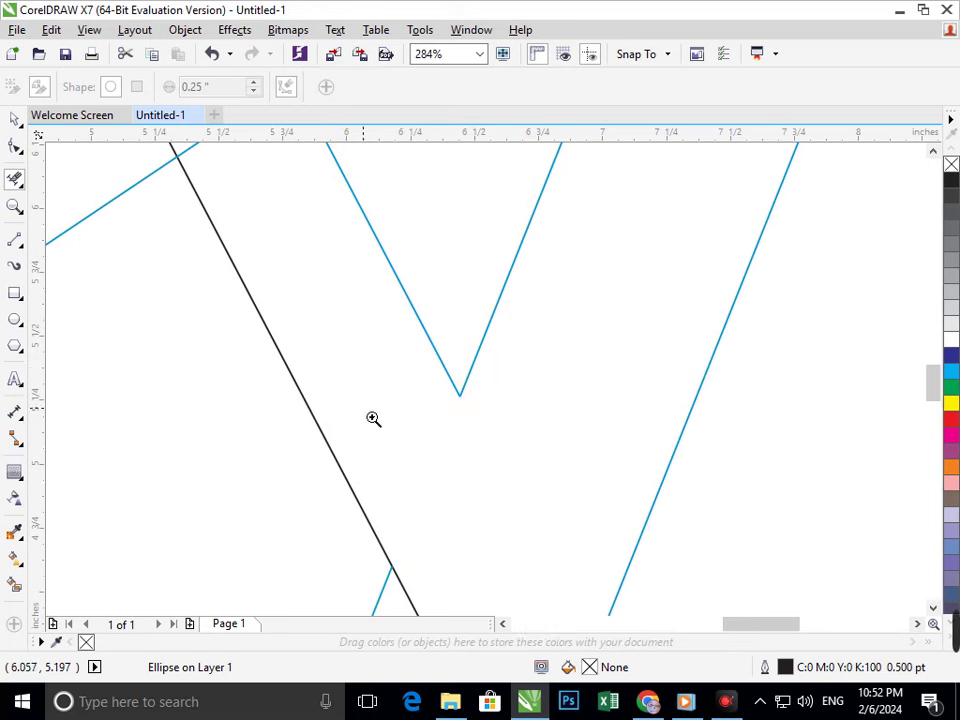
scroll(373, 420, "down", 4)
key("ctrl+z")
key("ctrl+z")
key("ctrl+z")
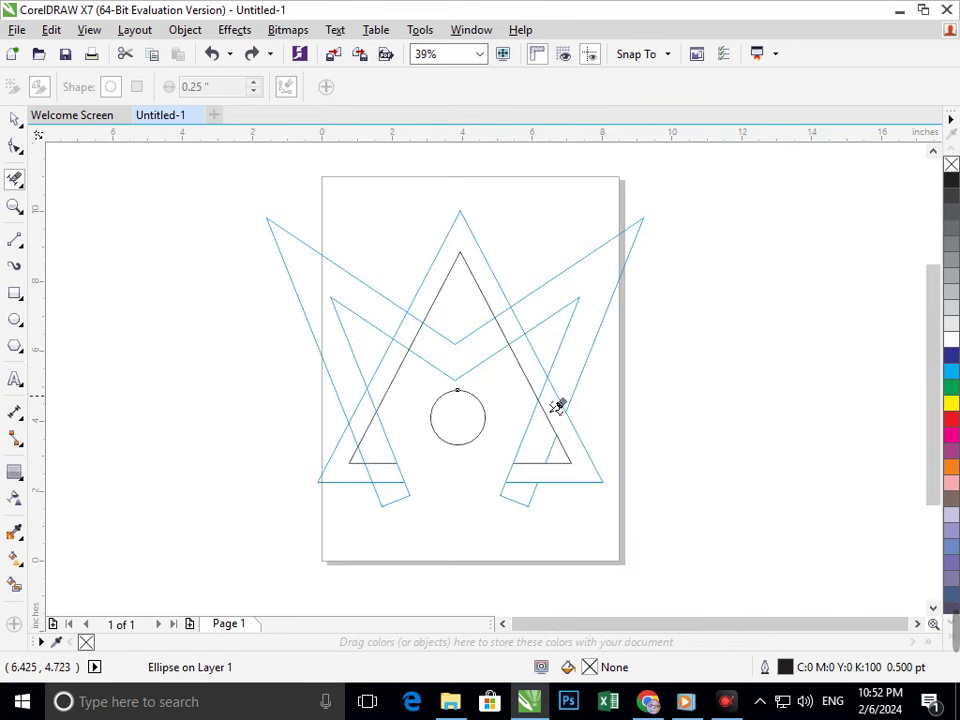
Delete the right leg's inner-edge segment between the triangles' right sides, and the triangle sides crossing the M's right arm
scroll(557, 407, "up", 5)
left_click(497, 414)
scroll(497, 414, "down", 5)
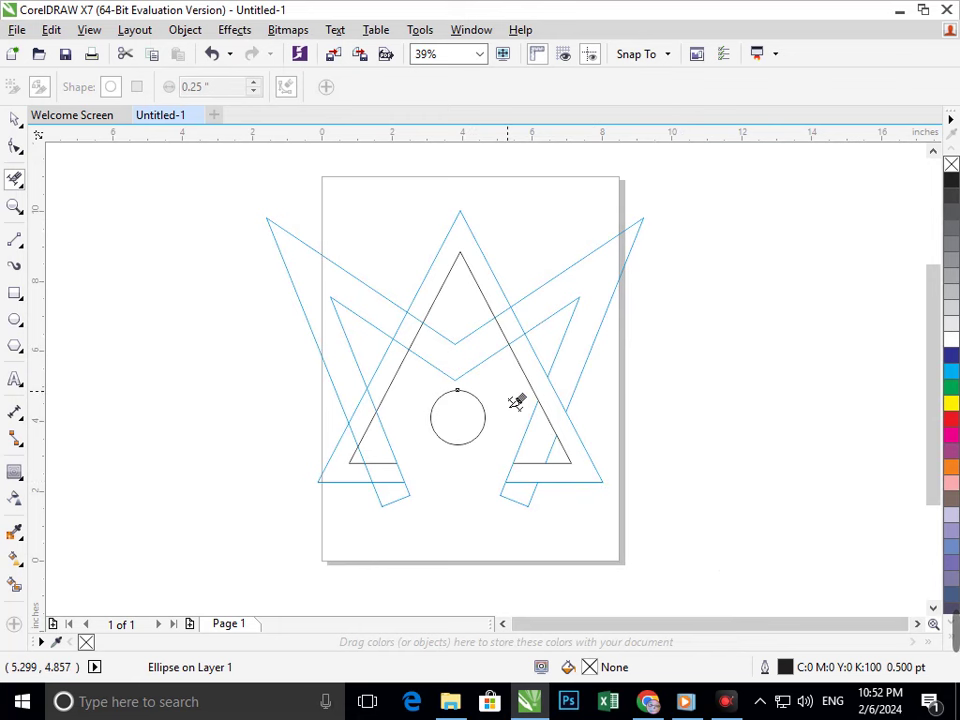
left_click(505, 336)
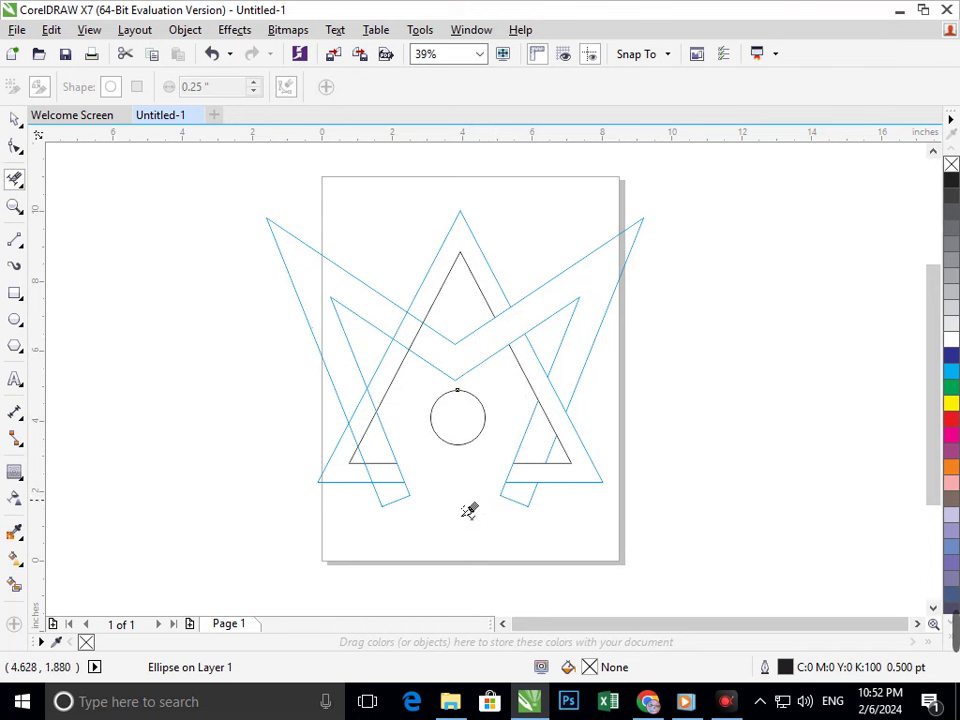
Delete the left leg's outer edge across the base band and the triangles' left sides where they cross the M's left arm and leg
left_click(375, 483)
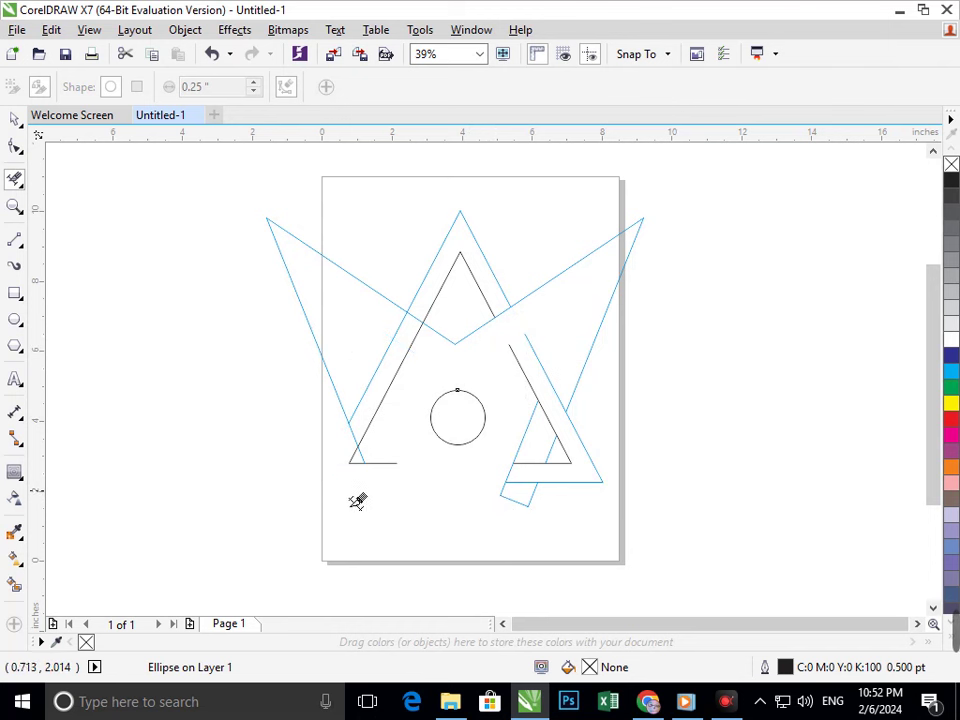
key("ctrl+z")
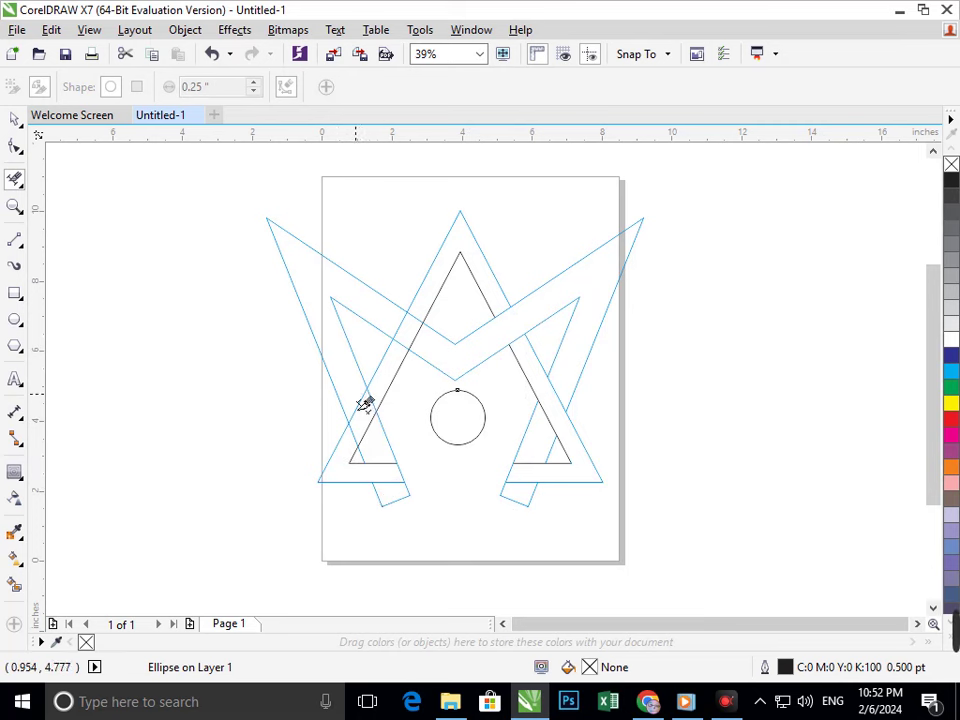
left_click_drag(356, 394, 376, 434)
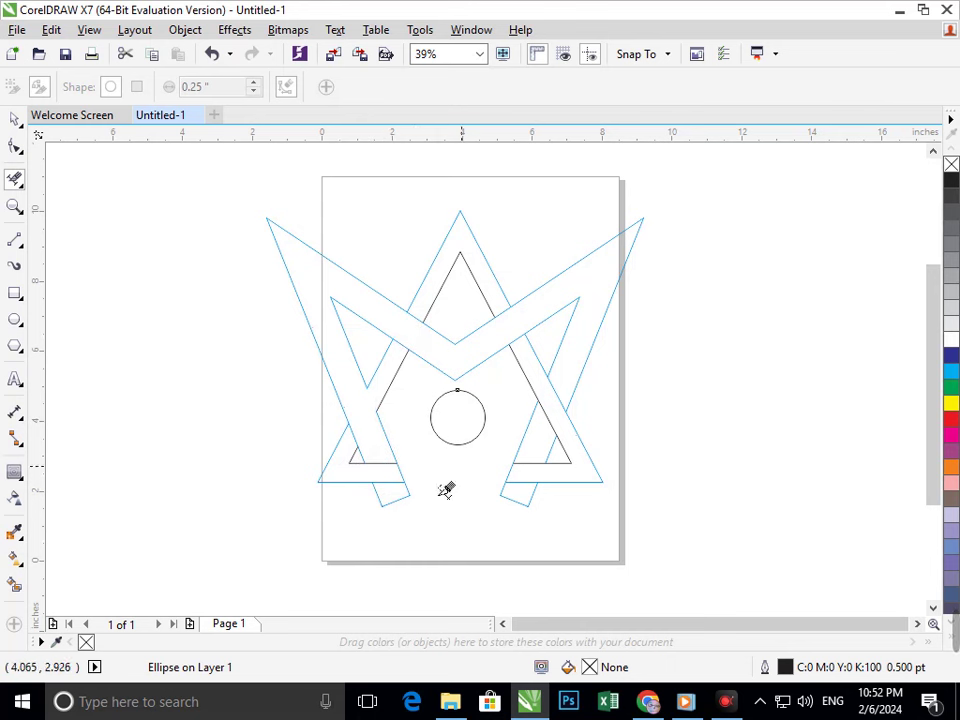
Smart-fill all regions of the M, the triangle and the circle with slate blue and a 0.5 pt black outline
left_click(14, 119)
left_click(14, 585)
left_click(364, 476)
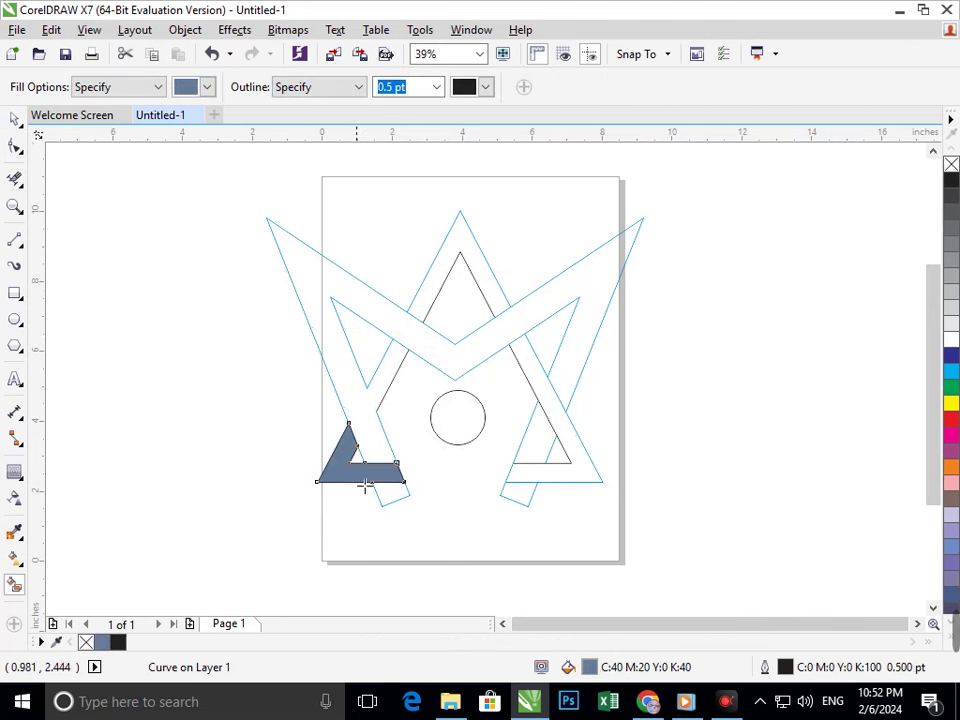
left_click(386, 402)
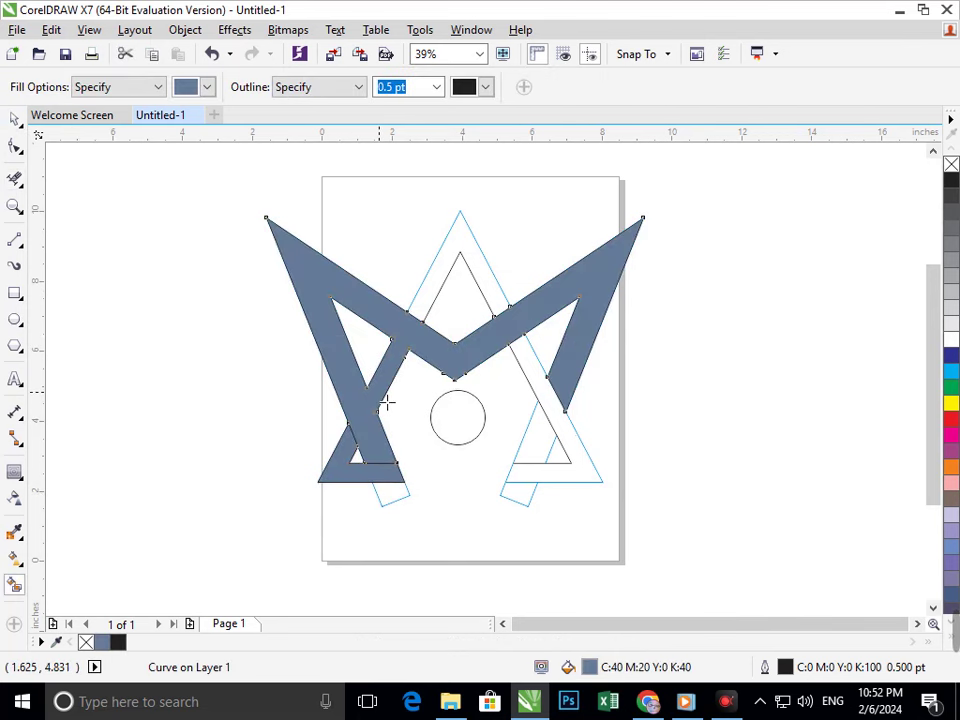
left_click(587, 471)
left_click(511, 316)
left_click(468, 436)
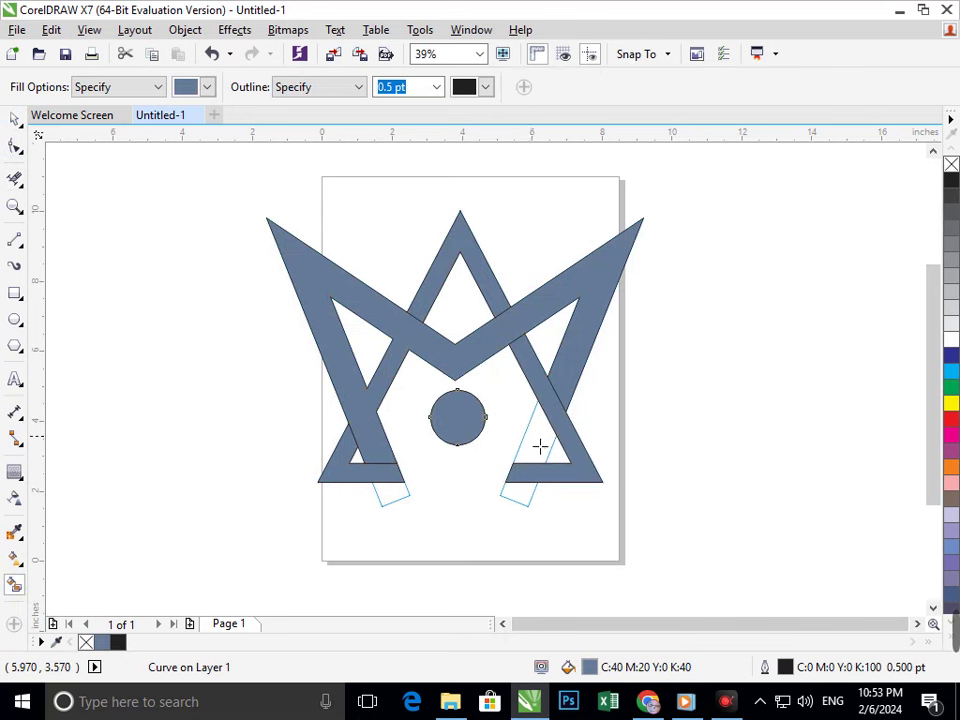
left_click(542, 446)
left_click(518, 500)
left_click(390, 500)
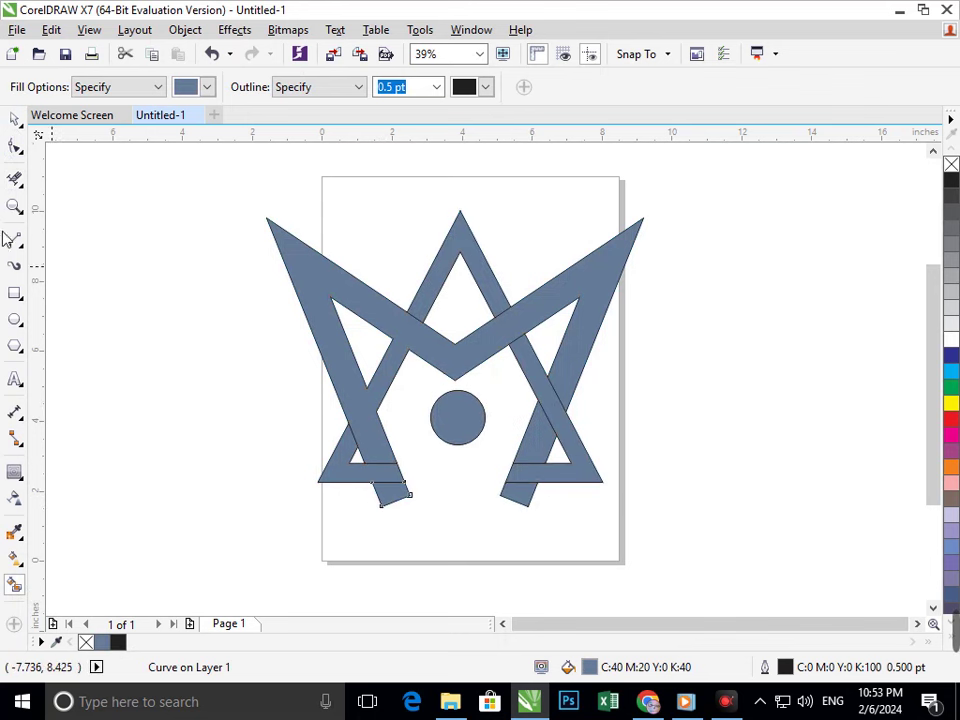
left_click(15, 118)
left_click(440, 518)
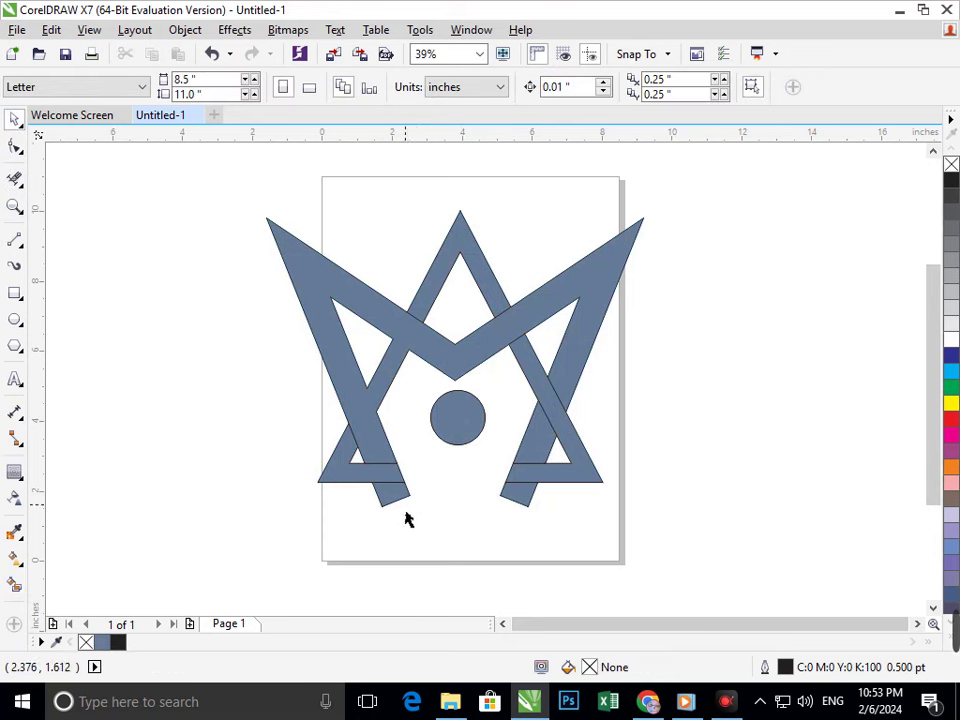
left_click_drag(389, 504, 368, 526)
key("ctrl+z")
left_click(458, 556)
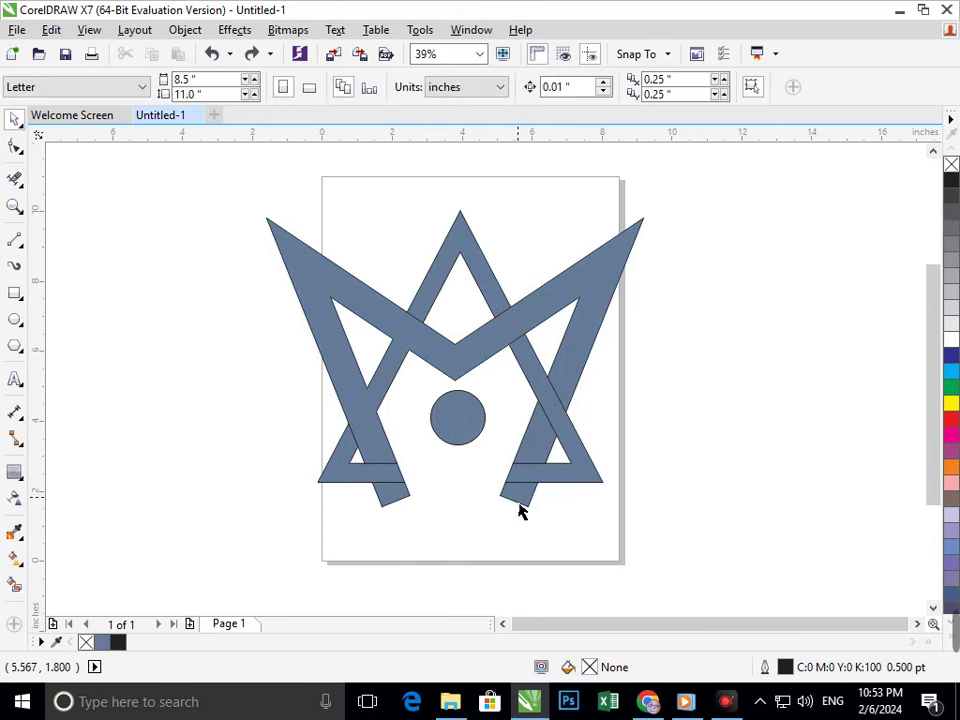
Color the fill and outline of the M's four filled pieces, including both feet, blue (C100 M100 Y0 K0)
left_click(519, 500)
left_click(395, 502, "shift")
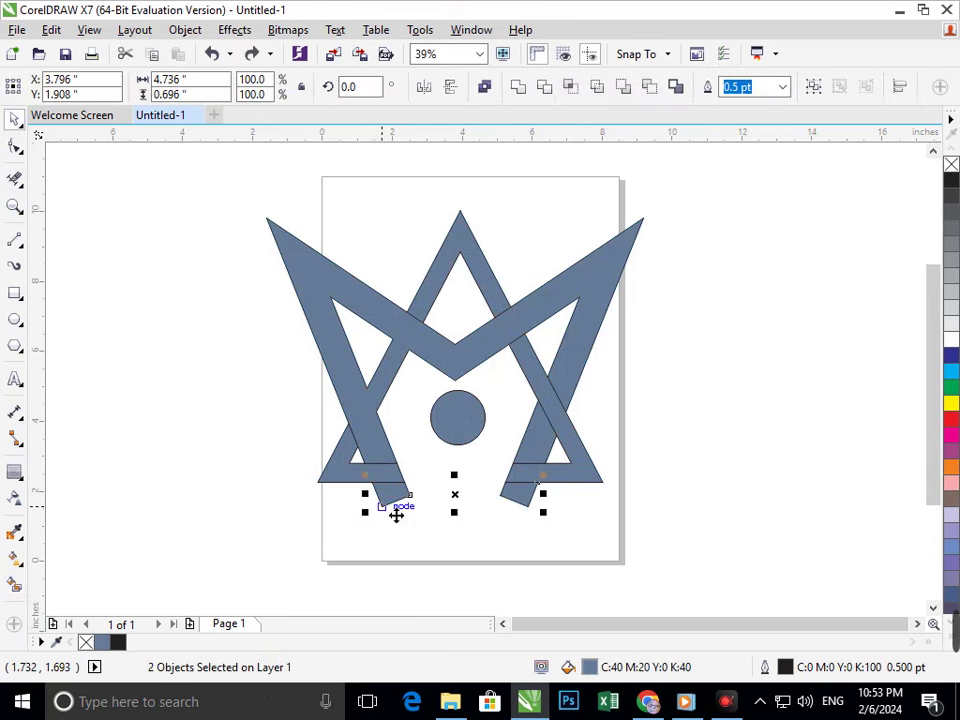
left_click(540, 461, "shift")
left_click(580, 362, "shift")
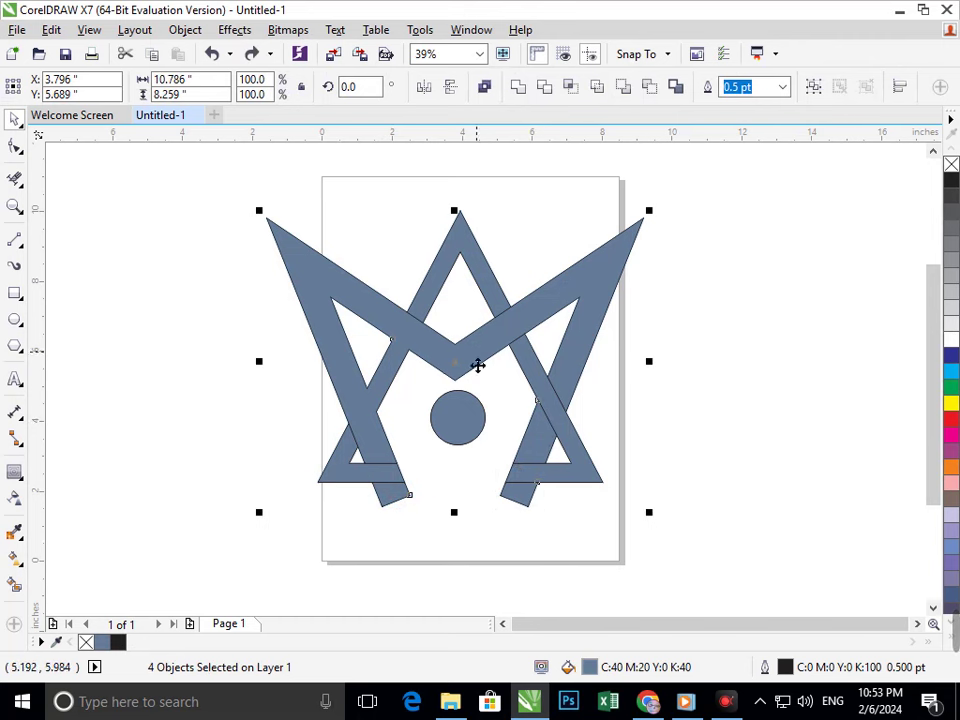
left_click(296, 277, "shift")
left_click(293, 276, "shift")
left_click(951, 361)
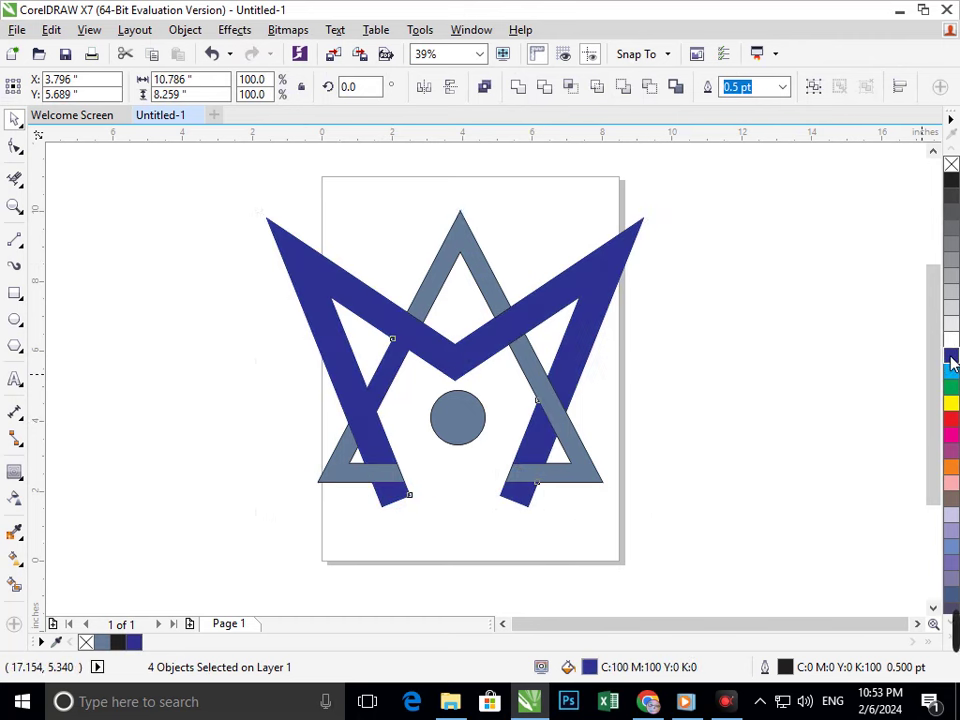
left_click(614, 511)
Group the M's four blue pieces and undo the trial moves of its parts
left_click(511, 511)
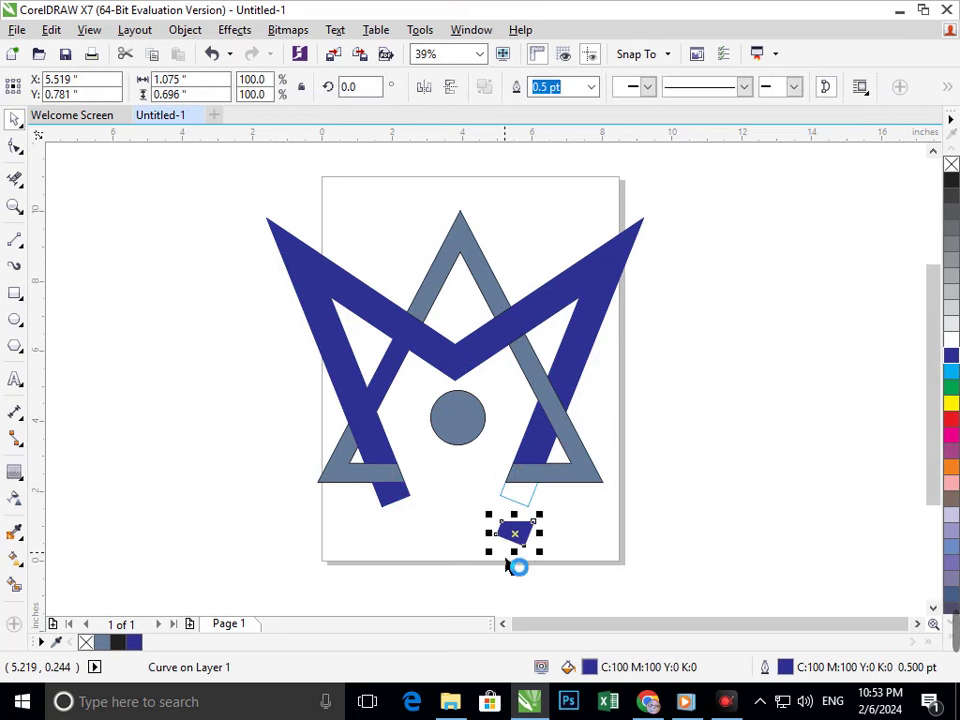
left_click(398, 497, "shift")
left_click(356, 396, "shift")
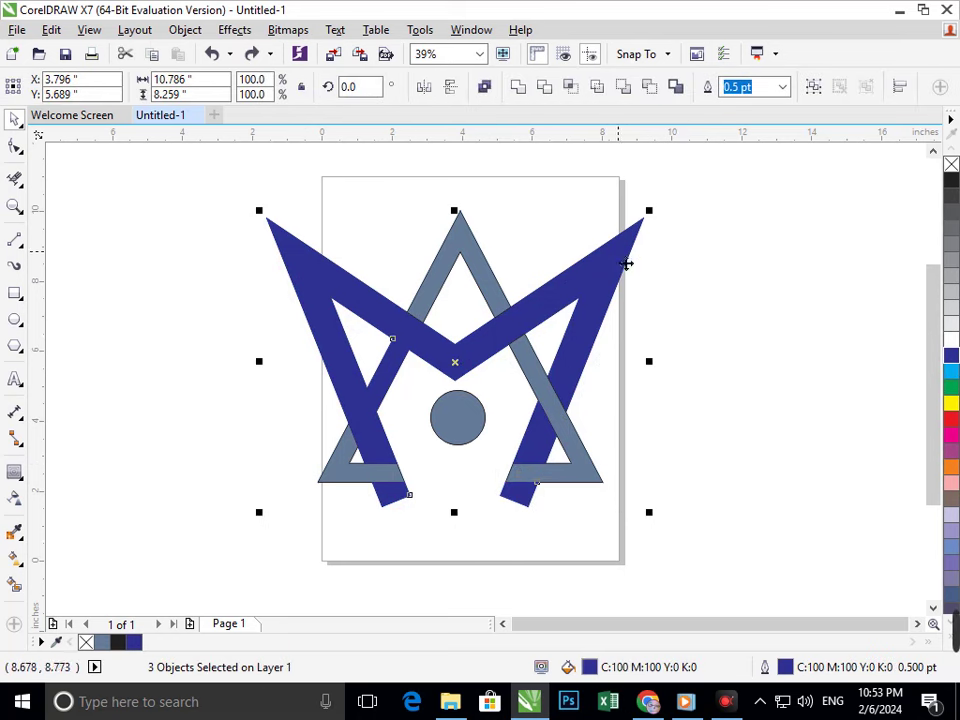
left_click_drag(622, 260, 364, 240)
key("ctrl+z")
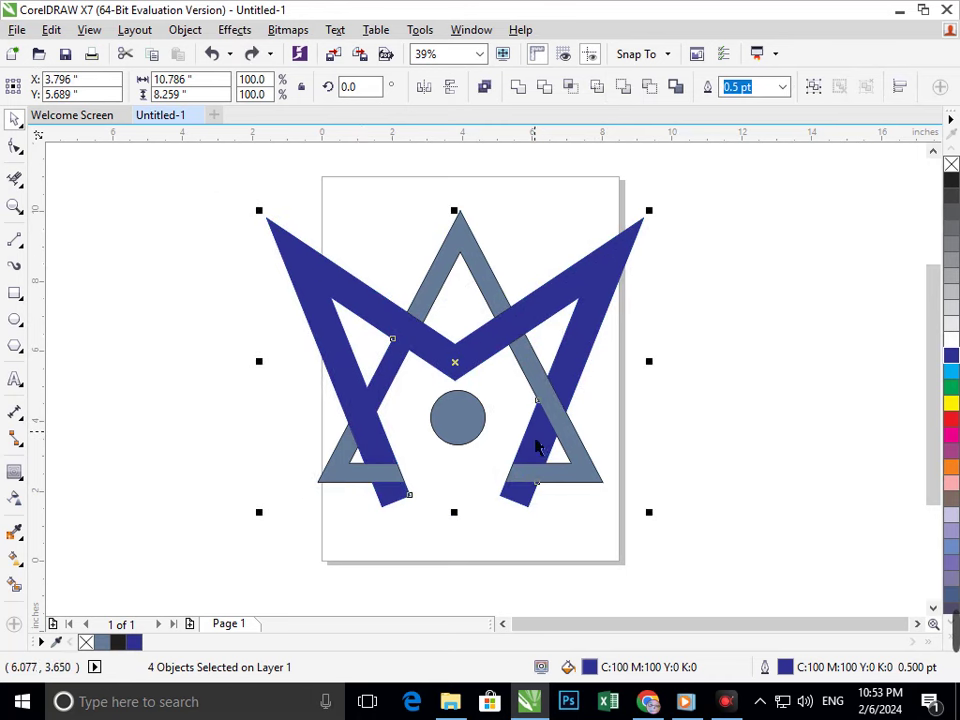
key("ctrl+g")
key("Escape")
left_click_drag(452, 361, 377, 356)
key("ctrl+z")
left_click(549, 497)
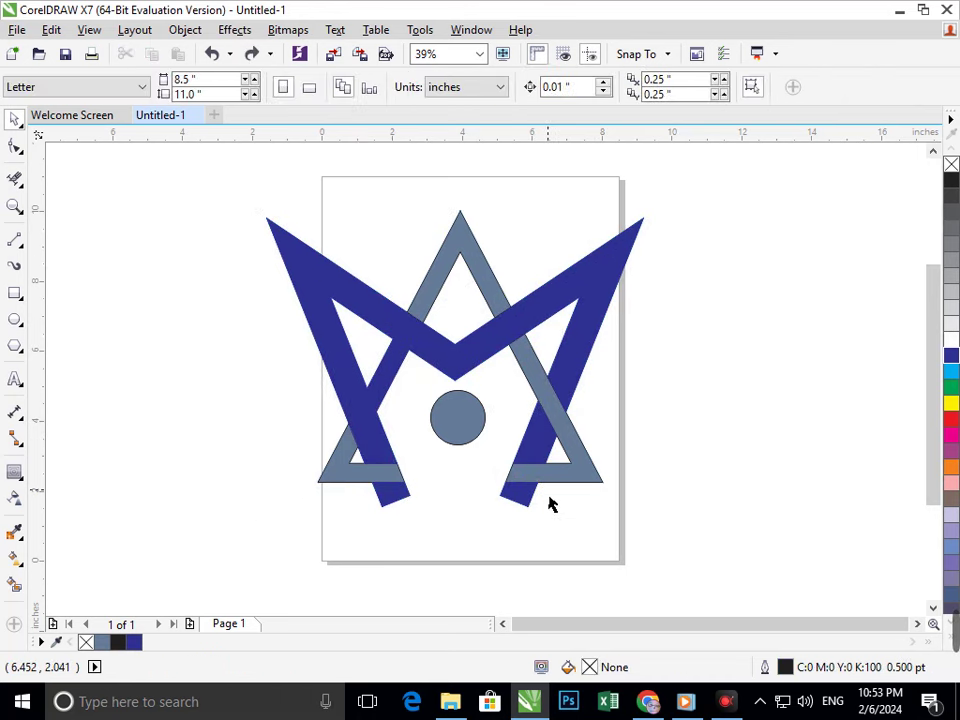
Color the fill and outline of the triangle's three pieces red (C0 M100 Y100 K0), undoing the trial move of the right piece
left_click_drag(555, 481, 559, 512)
key("ctrl+z")
left_click(482, 268, "shift")
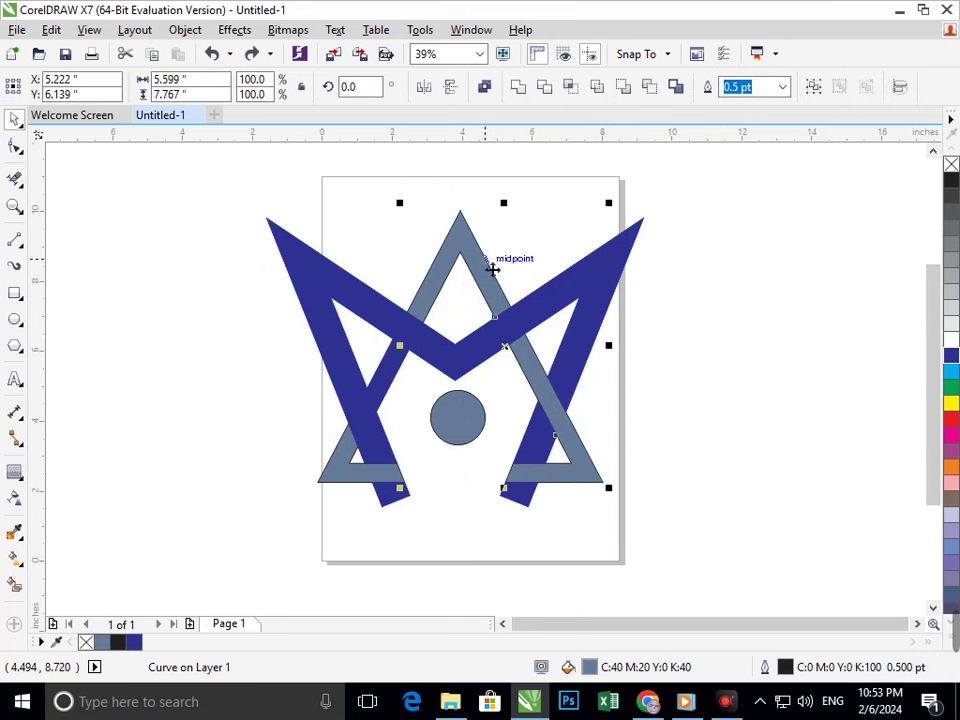
left_click(335, 482, "shift")
left_click(951, 418)
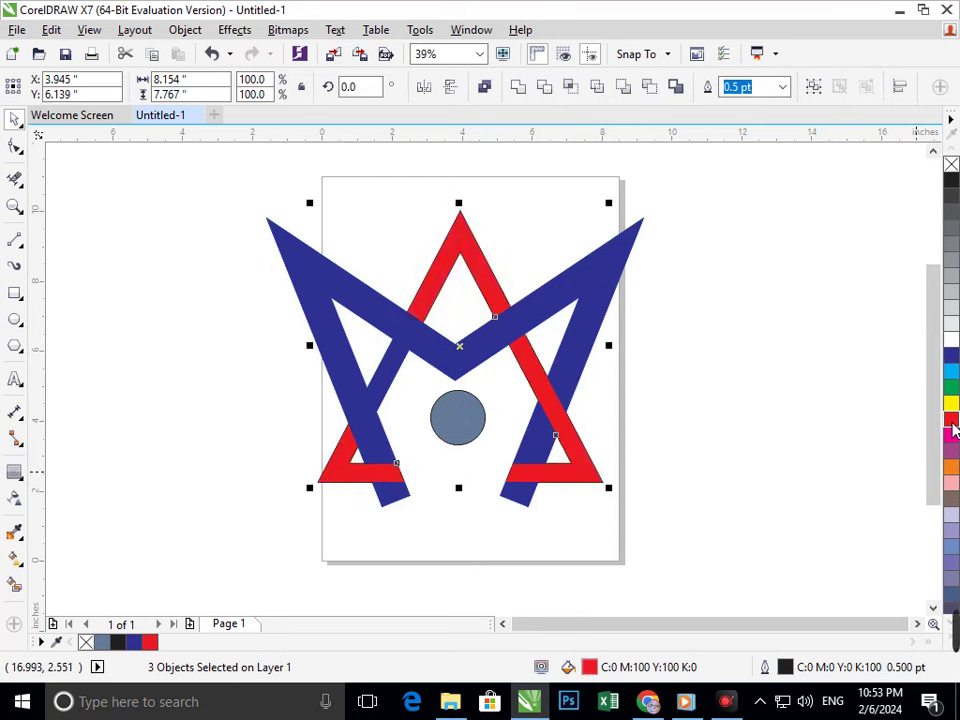
left_click(752, 590)
Shrink the filled circle to about 1.45 in wide and delete the original unfilled circle outline
left_click(456, 432)
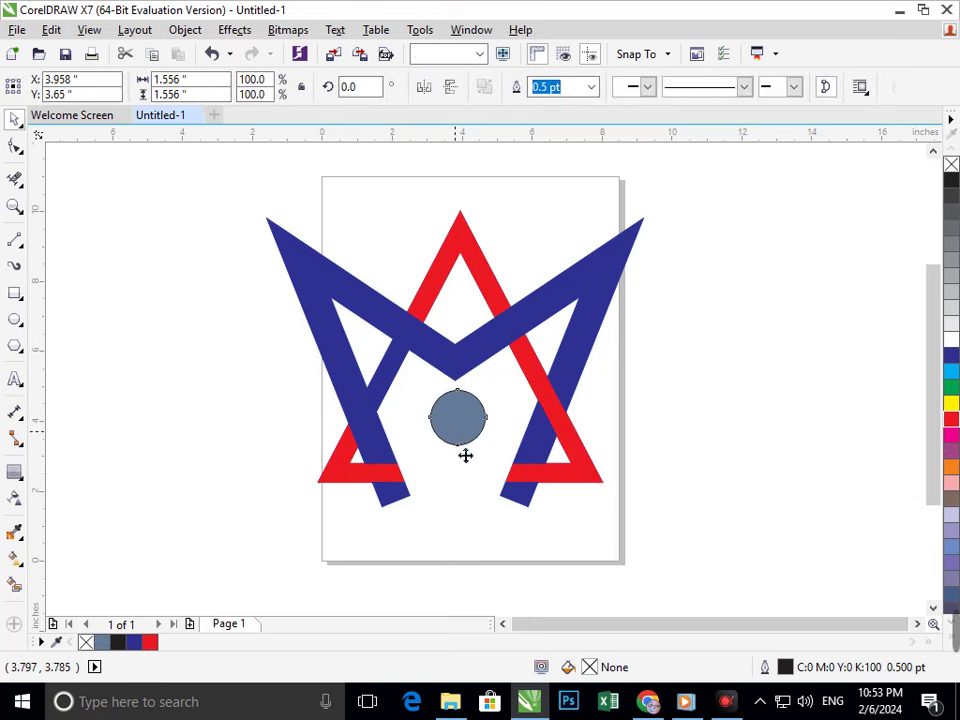
left_click_drag(424, 451, 441, 488)
left_click(446, 549)
left_click(432, 480)
left_click_drag(468, 402, 350, 389)
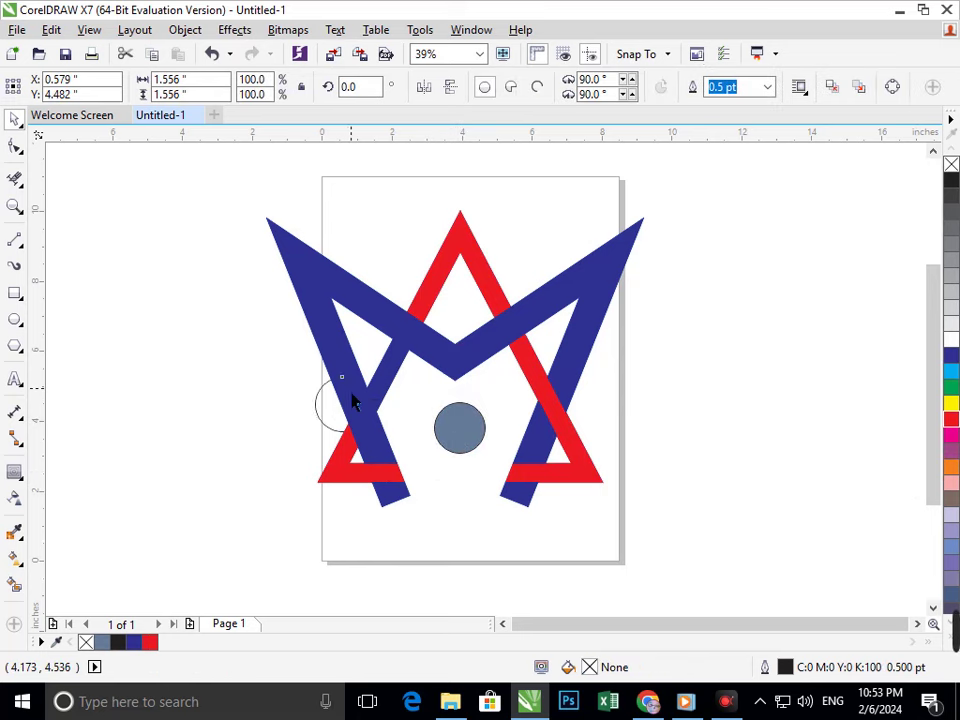
key("Delete")
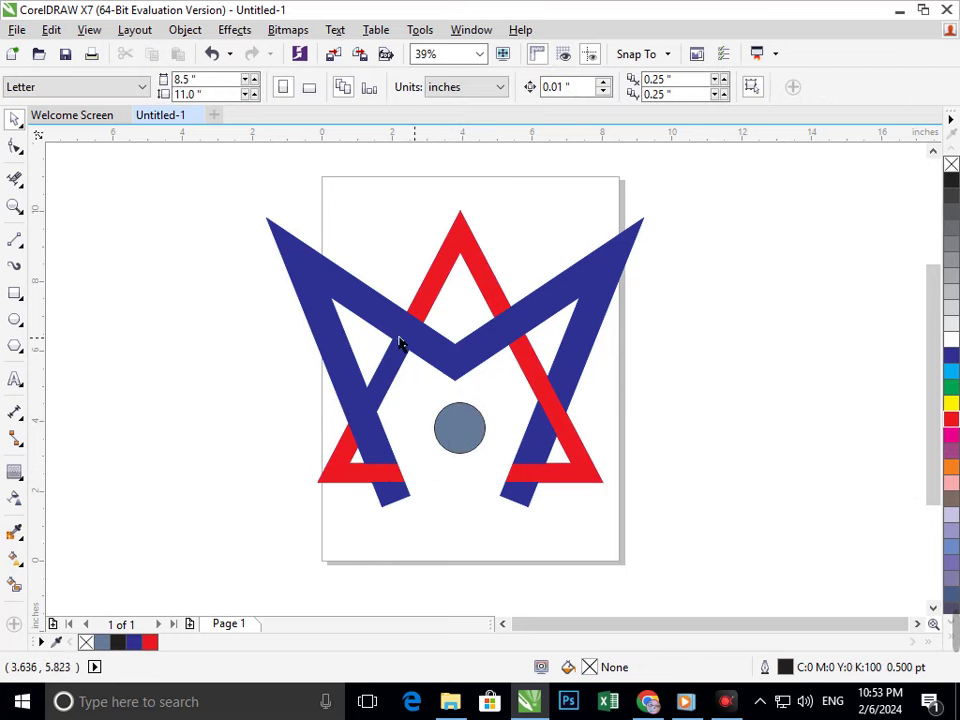
Move the filled circle up toward the M's centre point and enlarge it to about 1.78 in wide
scroll(422, 424, "up", 3)
mouse_move(512, 474)
left_mouse_down()
mouse_move(497, 450)
mouse_move(512, 452)
left_mouse_up()
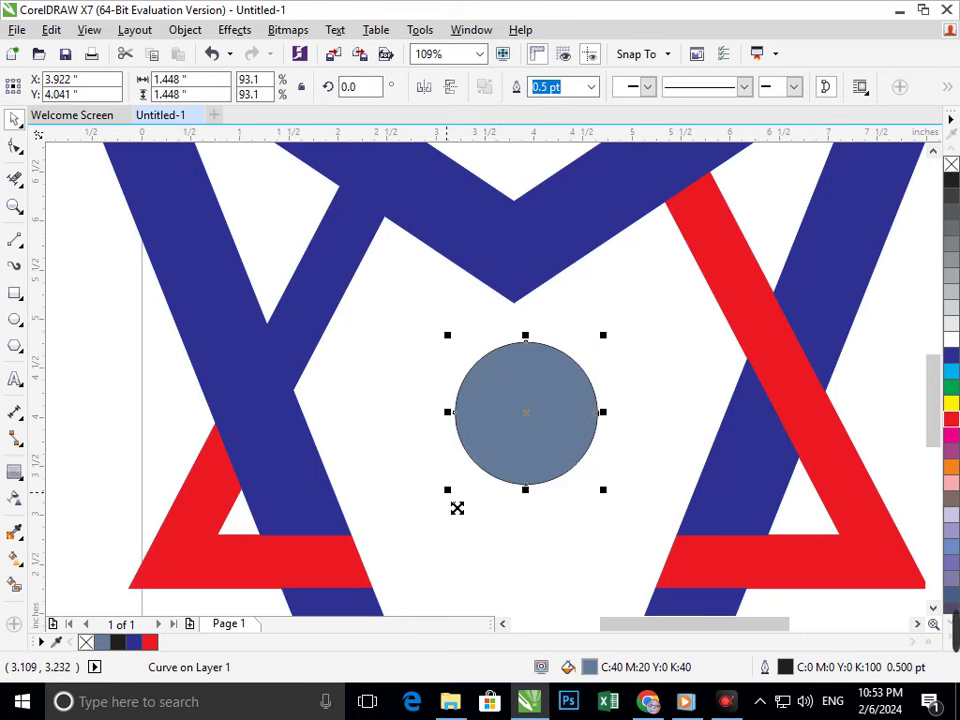
left_click_drag(448, 491, 429, 539)
scroll(450, 431, "down", 3)
left_click(668, 545)
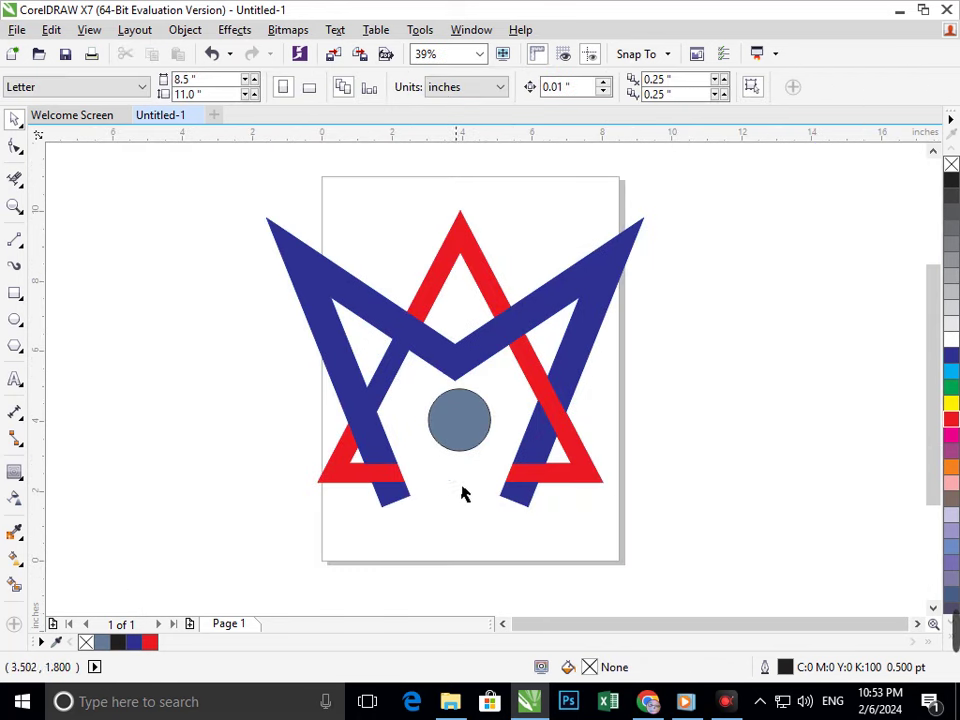
Try the circle inside the triangle's upper opening above the M's centre, shrunk to about 0.89 in wide
left_click_drag(488, 440, 495, 328)
left_click(392, 567)
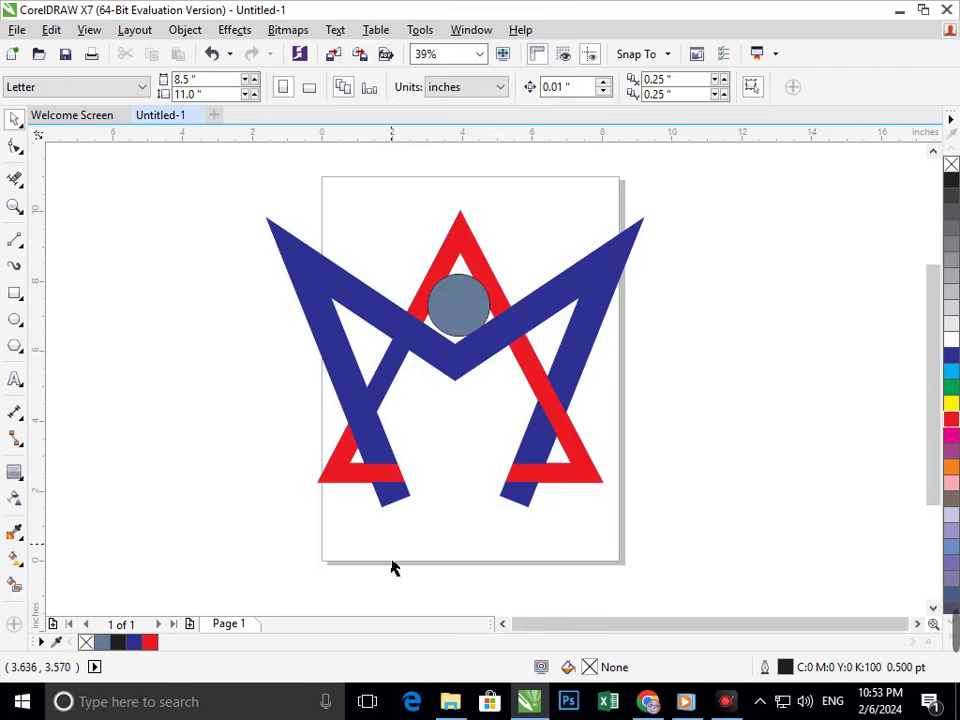
key("F2")
left_click_drag(377, 227, 519, 390)
left_click(478, 394)
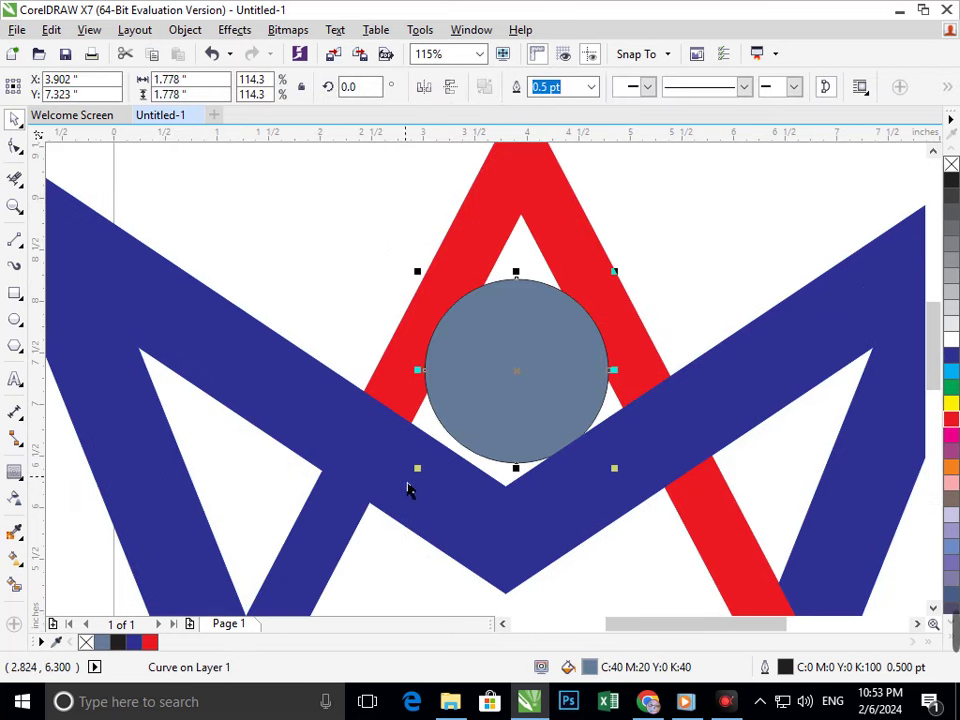
left_click_drag(437, 484, 463, 450)
key("F3")
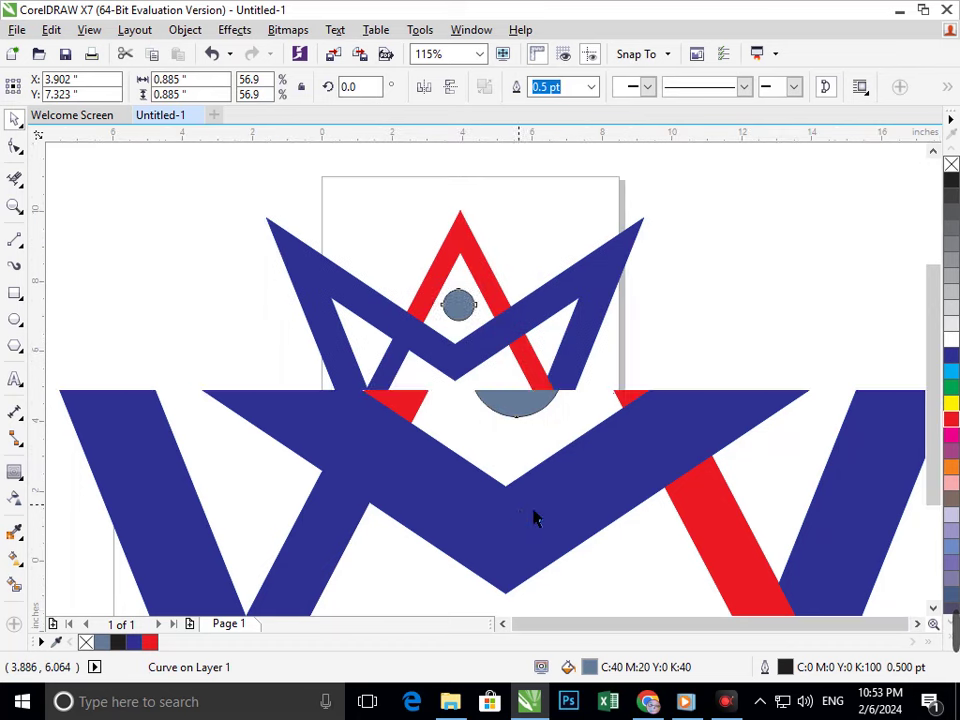
left_click(698, 532)
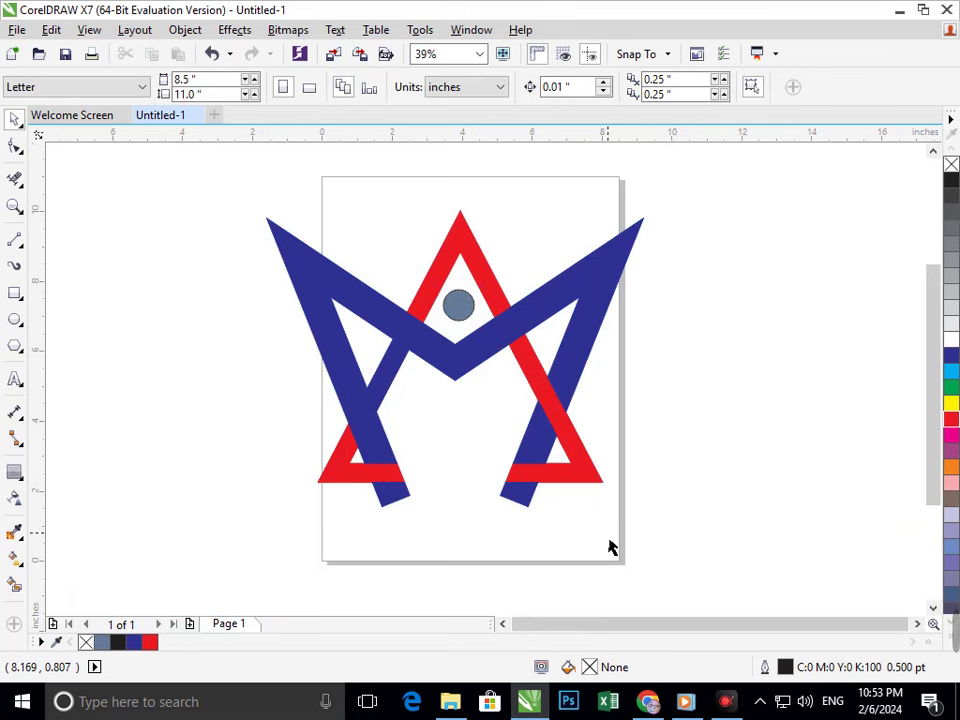
Move the circle back beneath the M's centre point and enlarge it to about 1.58 in wide
left_click_drag(440, 303, 504, 471)
left_click(558, 547)
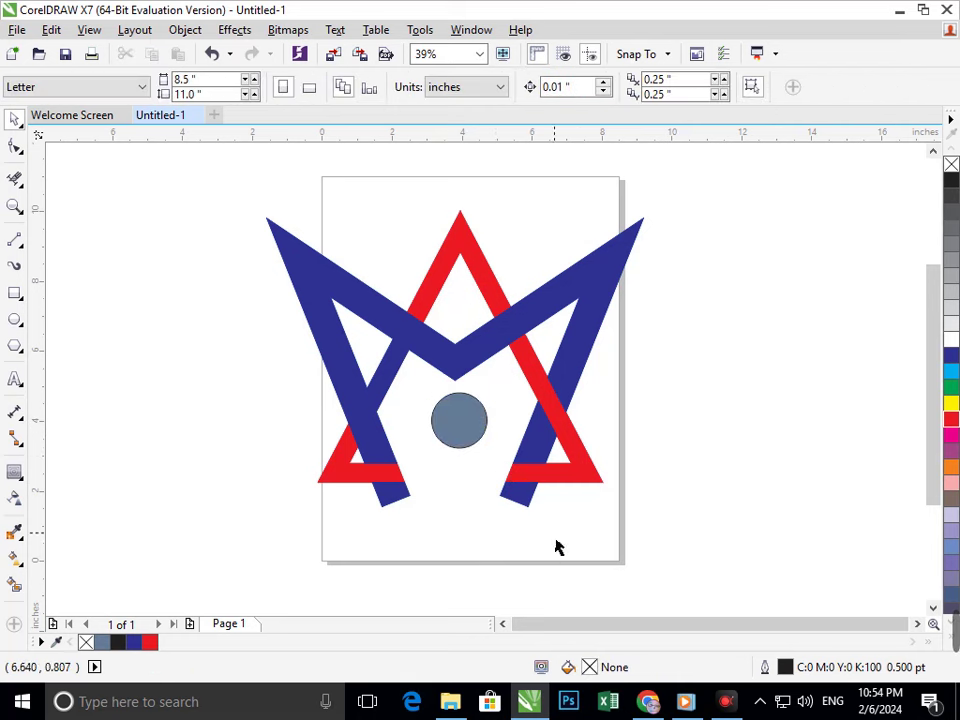
Add a concentric copy of the central circle about 1.45 in wide and fill the larger outer circle cyan
left_click(460, 440)
scroll(414, 375, "up", 4)
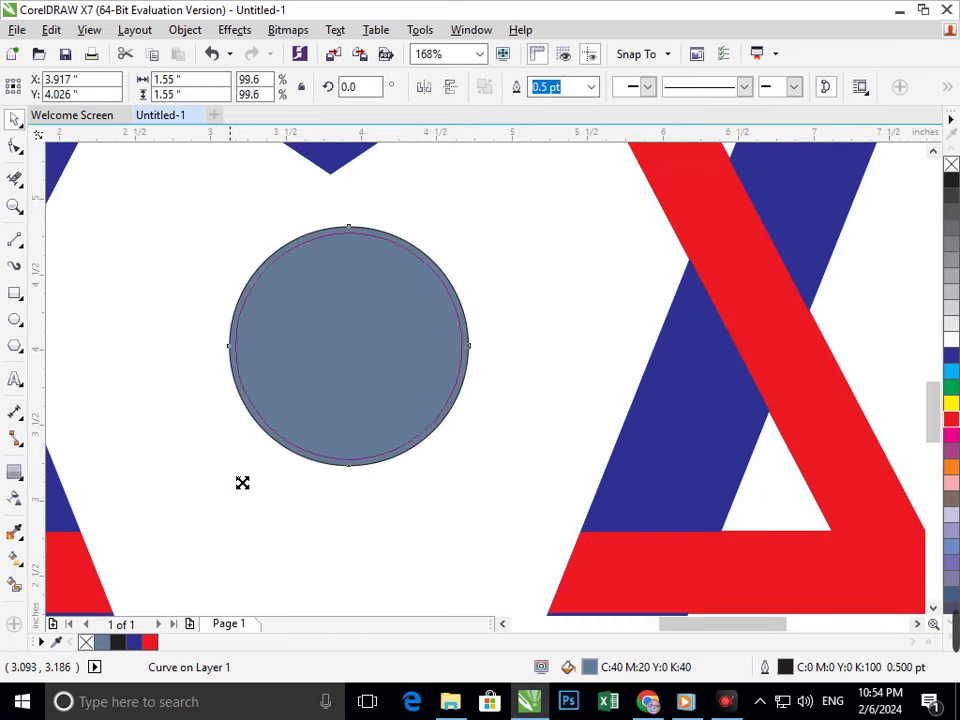
left_click_drag(242, 483, 245, 478)
left_click_drag(302, 452, 241, 455)
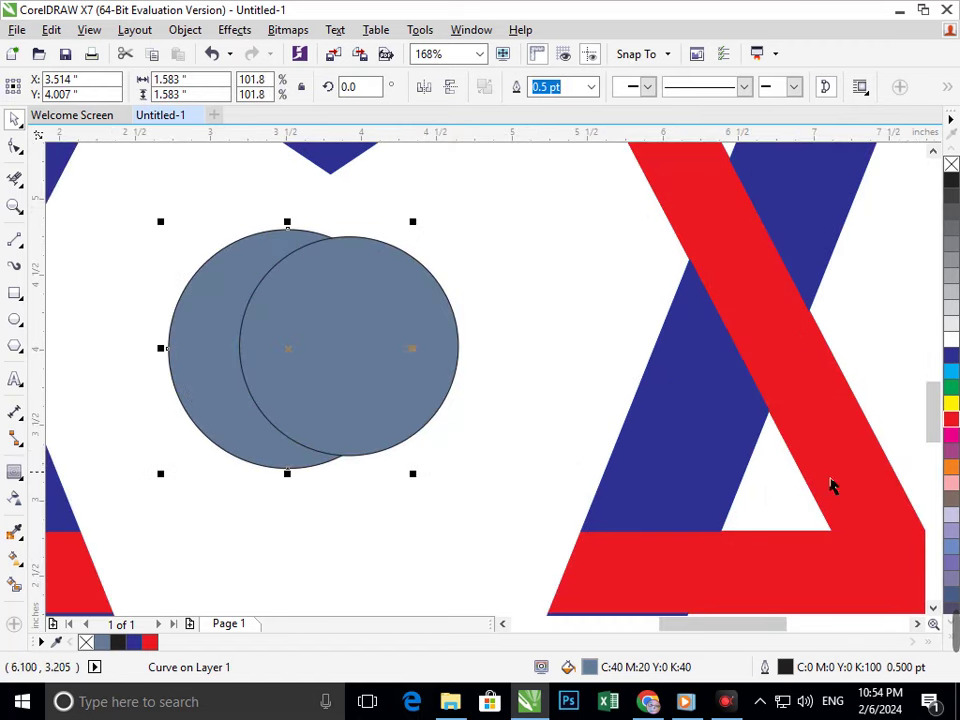
key("ctrl+z")
key("F3")
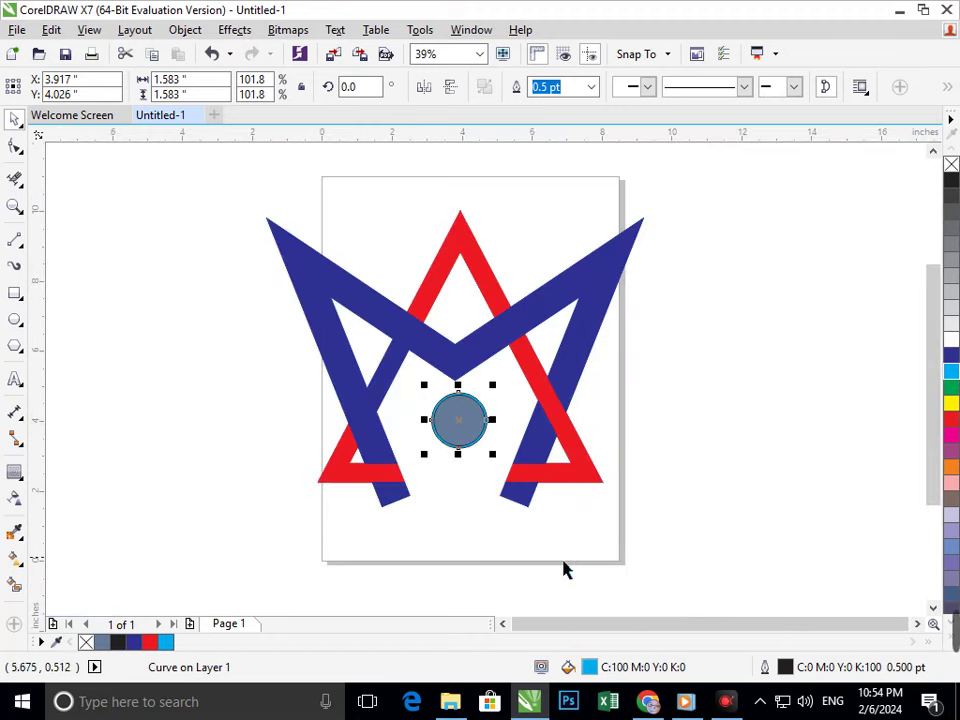
left_click(563, 561)
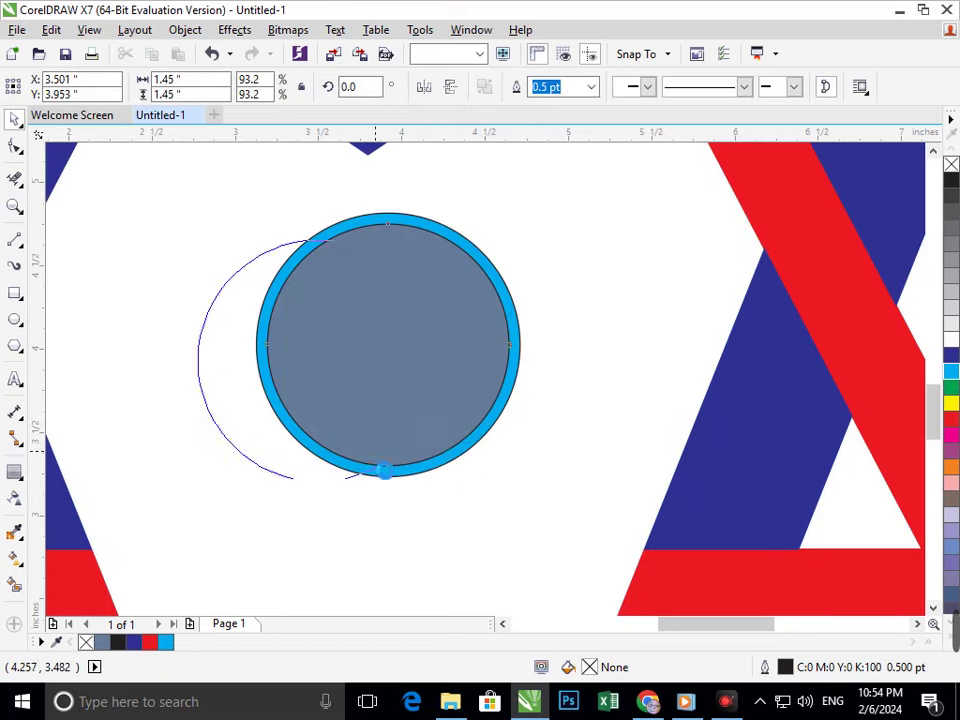
Undo the inner circle's shift and give it an elliptical fountain fill starting from its centre
key("ctrl+z")
key("ctrl+z")
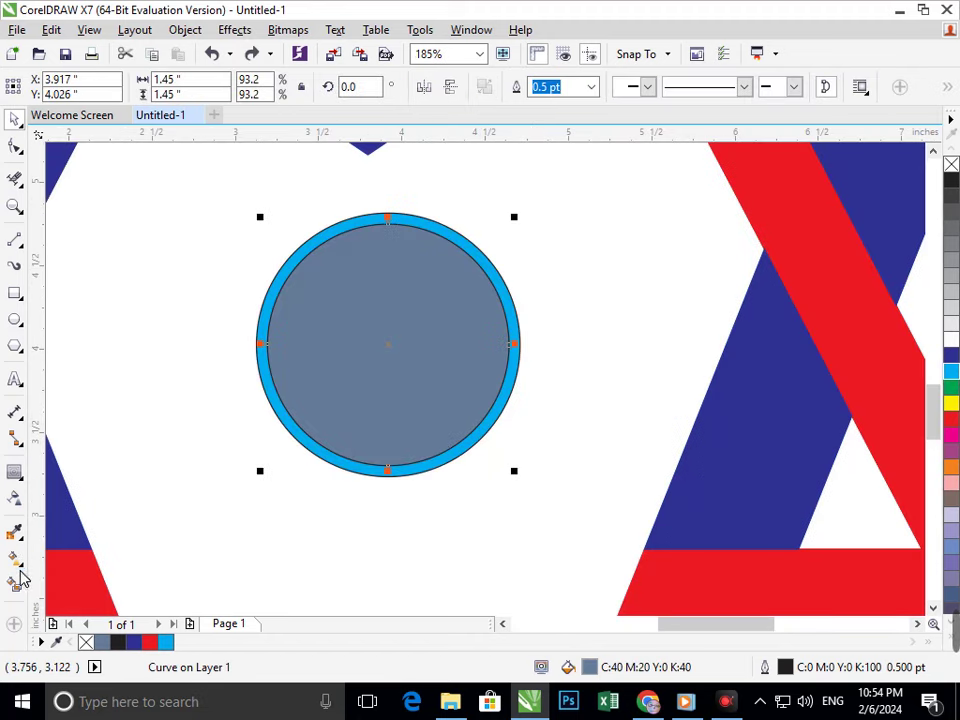
left_click(14, 560)
left_click(78, 556)
left_click_drag(390, 240, 405, 537)
left_click(260, 87)
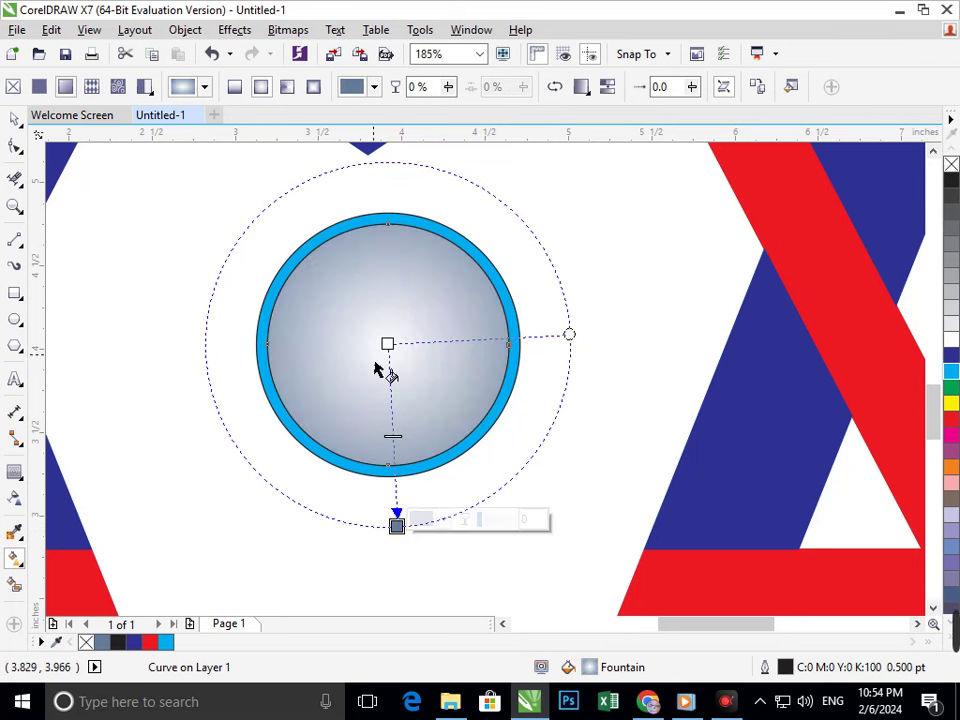
Set the centre colour of the inner circle's fountain fill to bright green, #6EFF0D
left_click(389, 344)
left_click(417, 338)
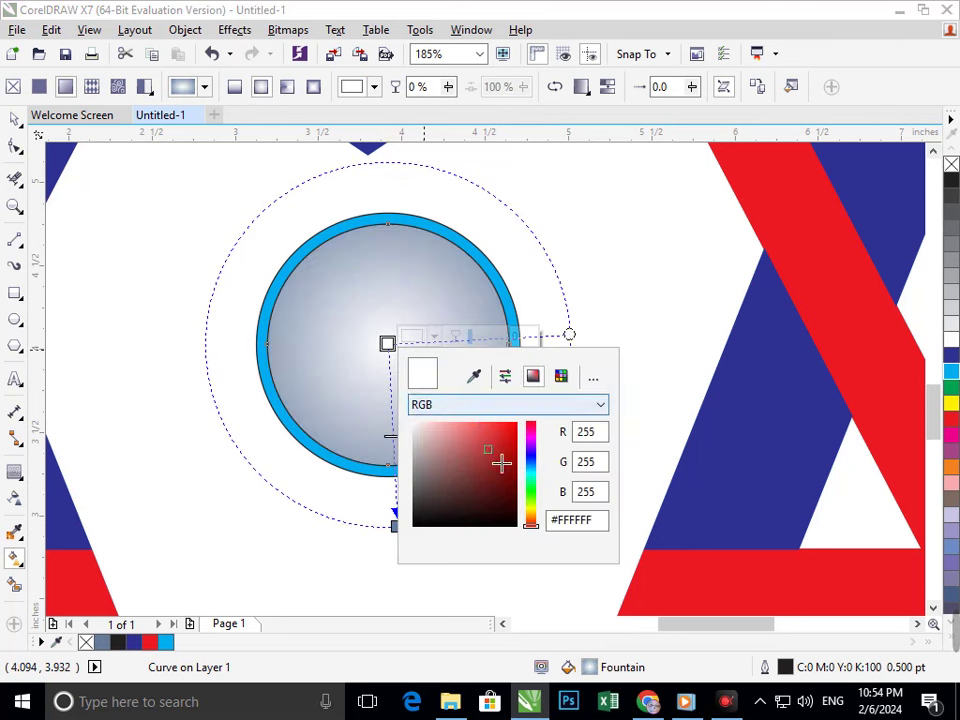
left_click(483, 425)
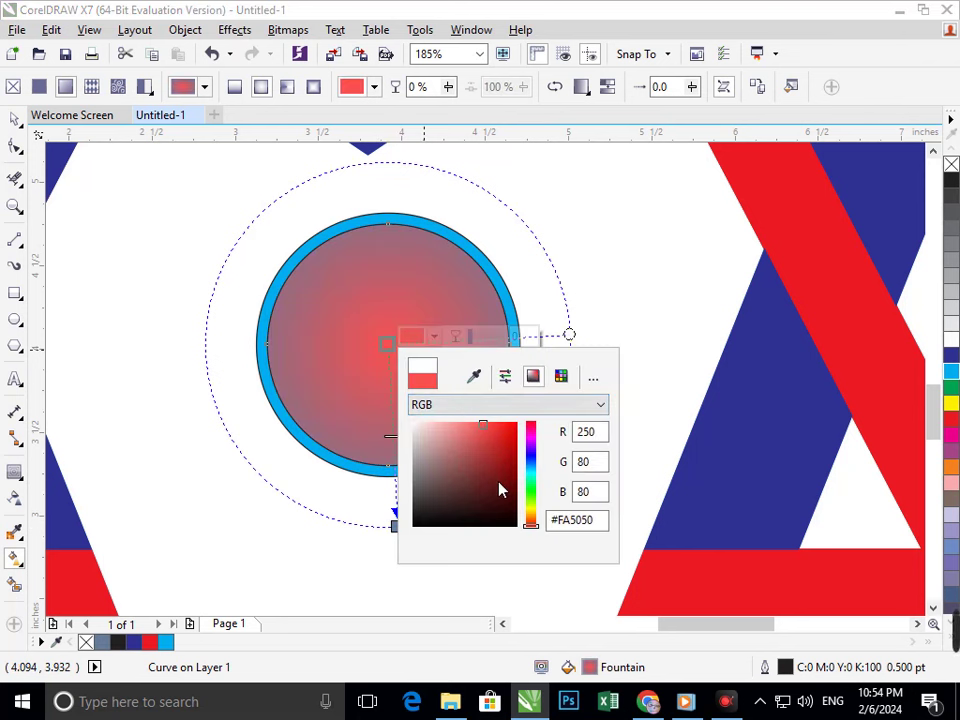
left_click(530, 488)
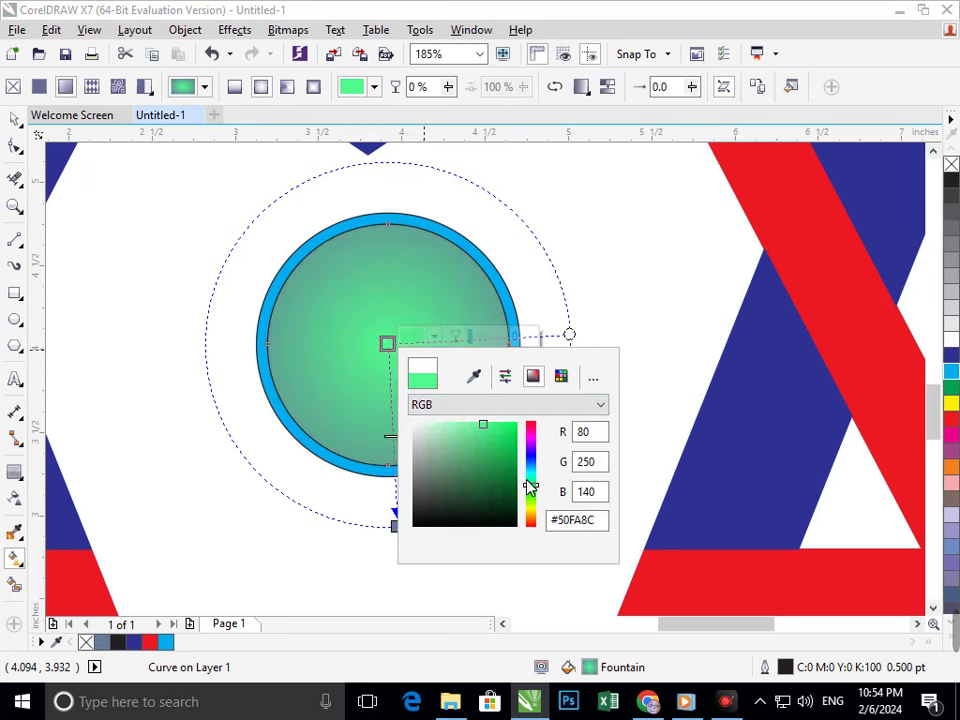
left_click(511, 423)
left_click_drag(533, 480, 530, 468)
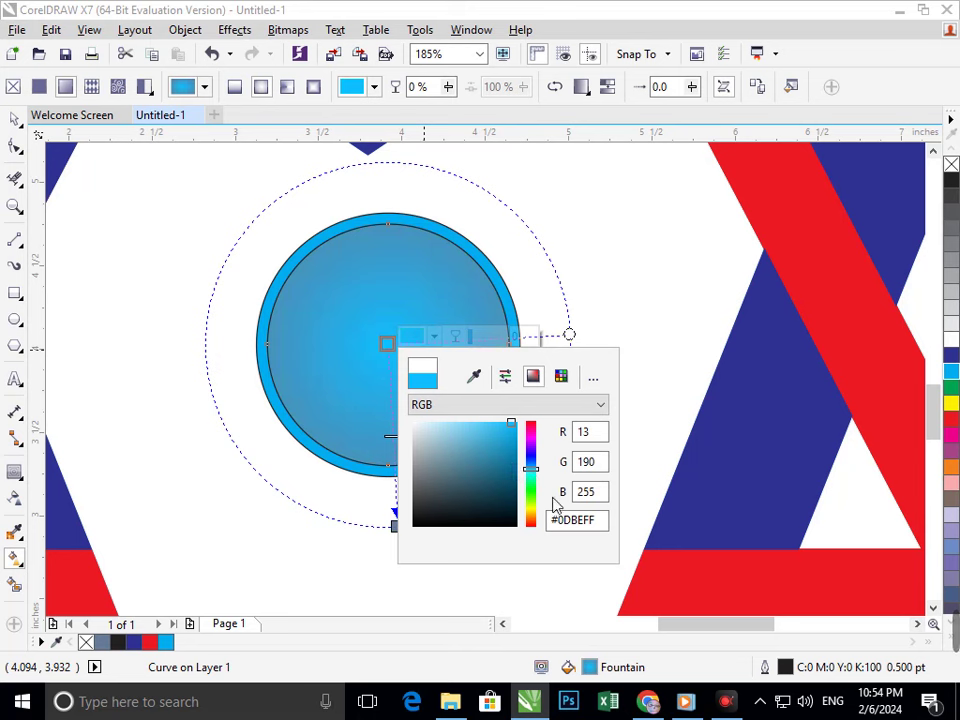
left_click(531, 498)
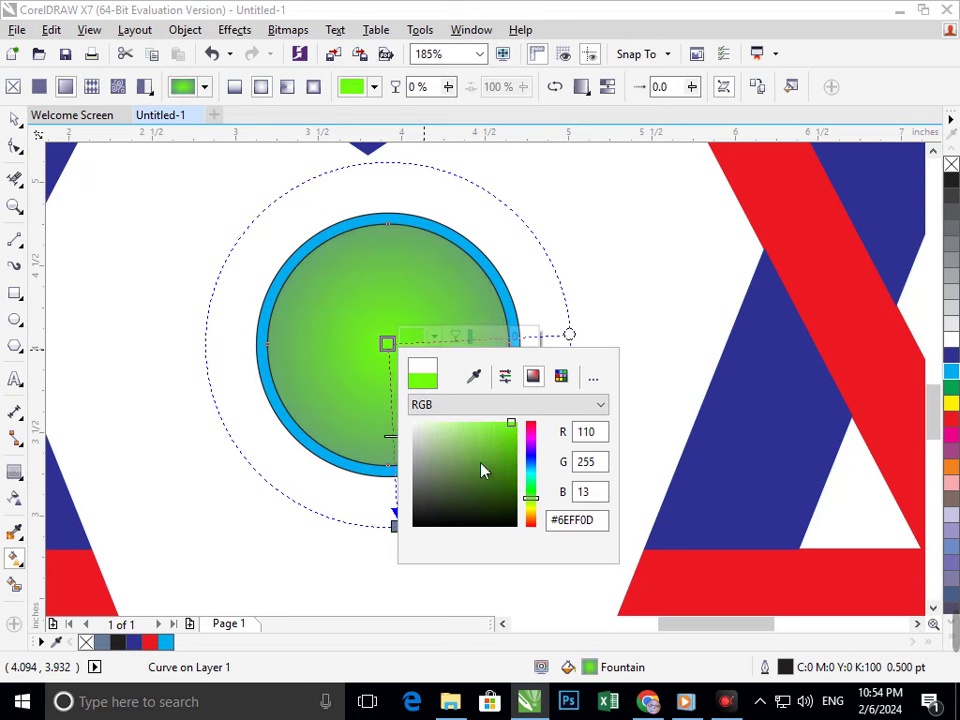
Add an intermediate colour node near the rim of the circle's fountain fill and make it light orange
left_click(391, 440)
double_click(392, 443)
left_click(419, 439)
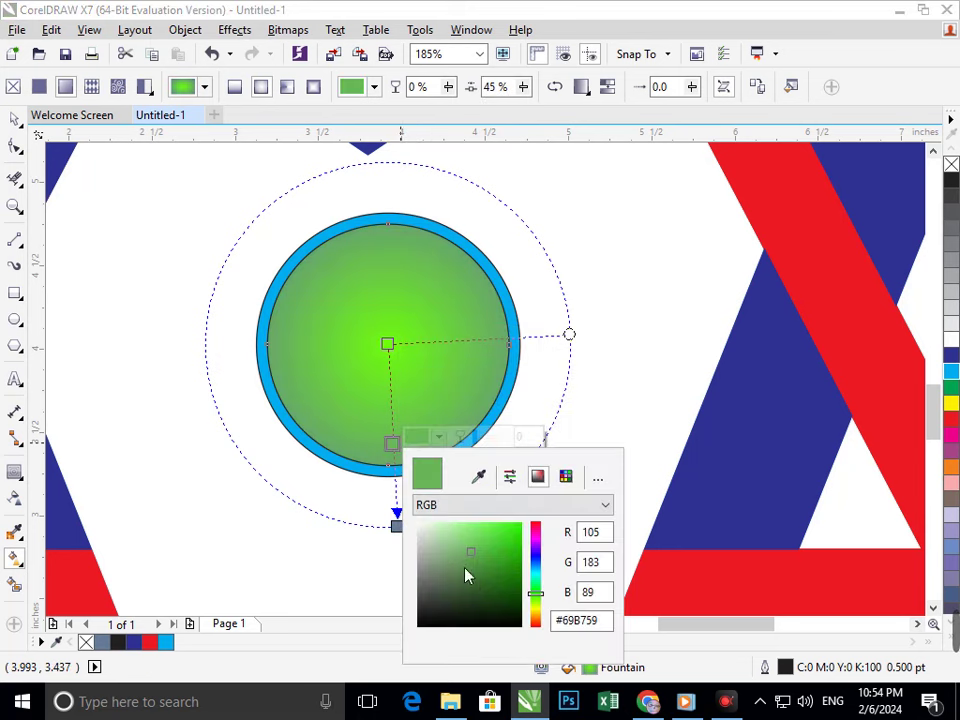
left_click_drag(465, 575, 489, 523)
left_click(536, 614)
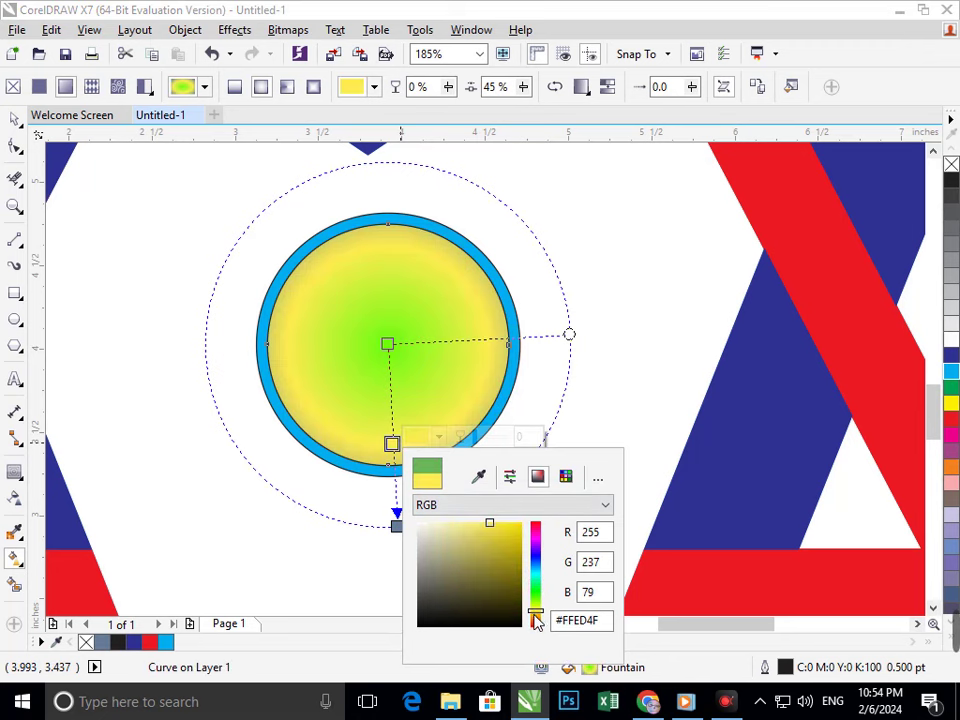
left_click_drag(536, 620, 537, 628)
left_click(266, 480)
key("F3")
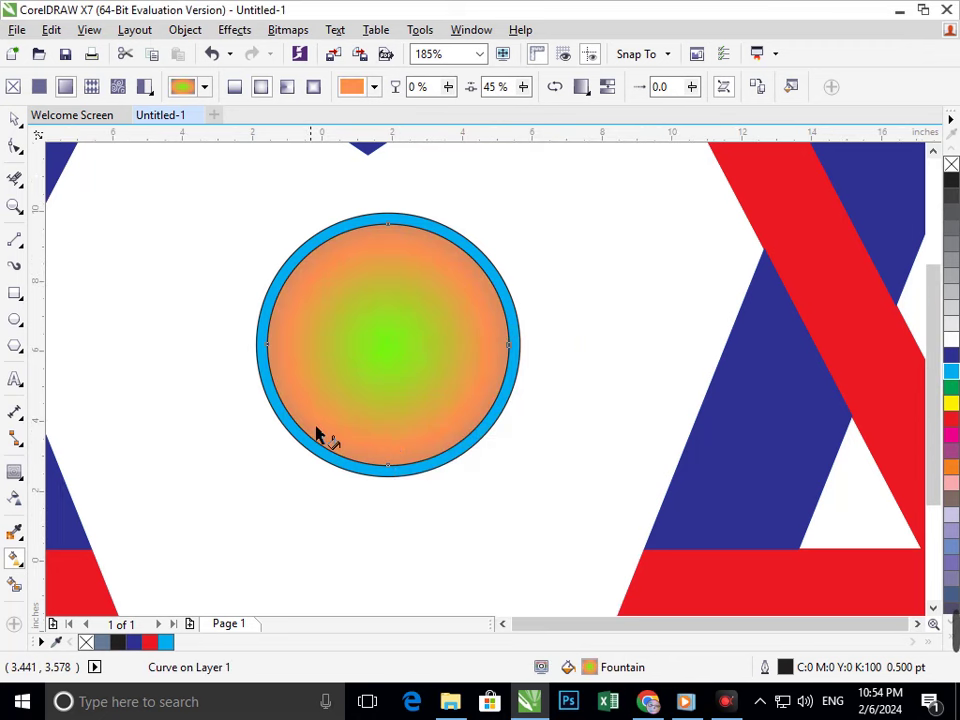
left_click(14, 120)
left_click(718, 476)
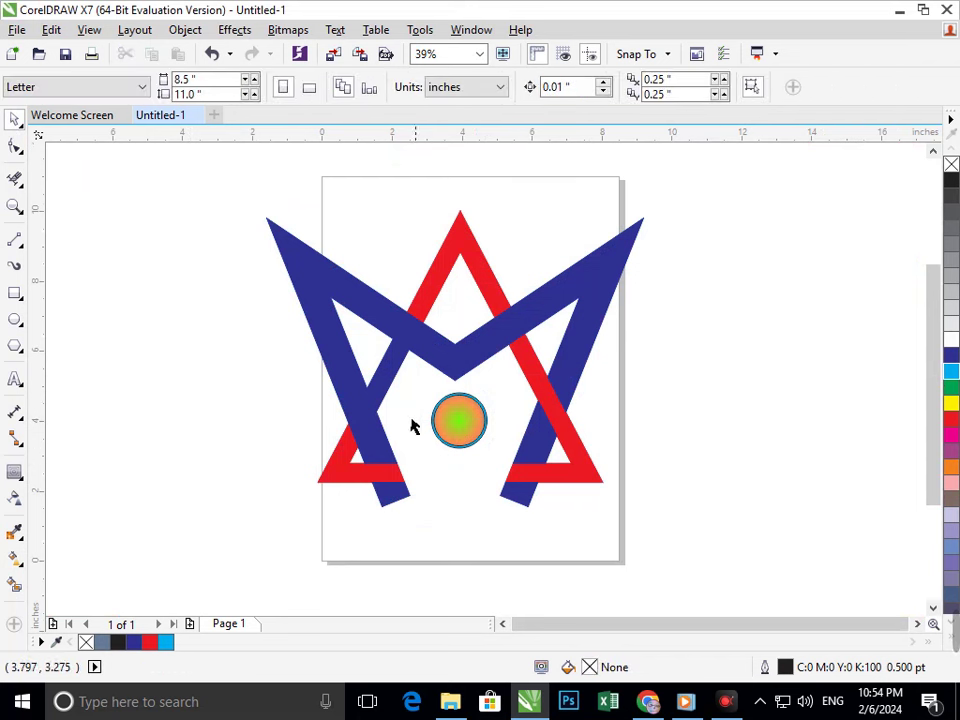
left_click_drag(393, 386, 378, 409)
key("ctrl+z")
left_click(440, 575)
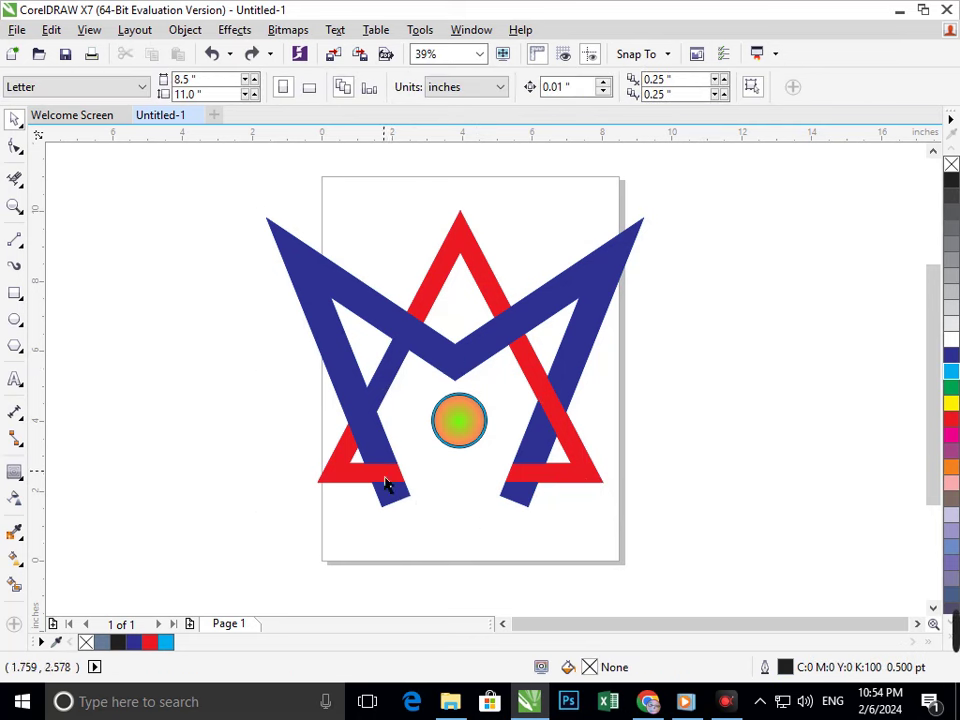
Draw a straight line about 0.28 by 0.71 in along the M's left leg, across the blue strip of the triangle
key("F2")
left_click_drag(336, 356, 421, 443)
left_click(14, 239)
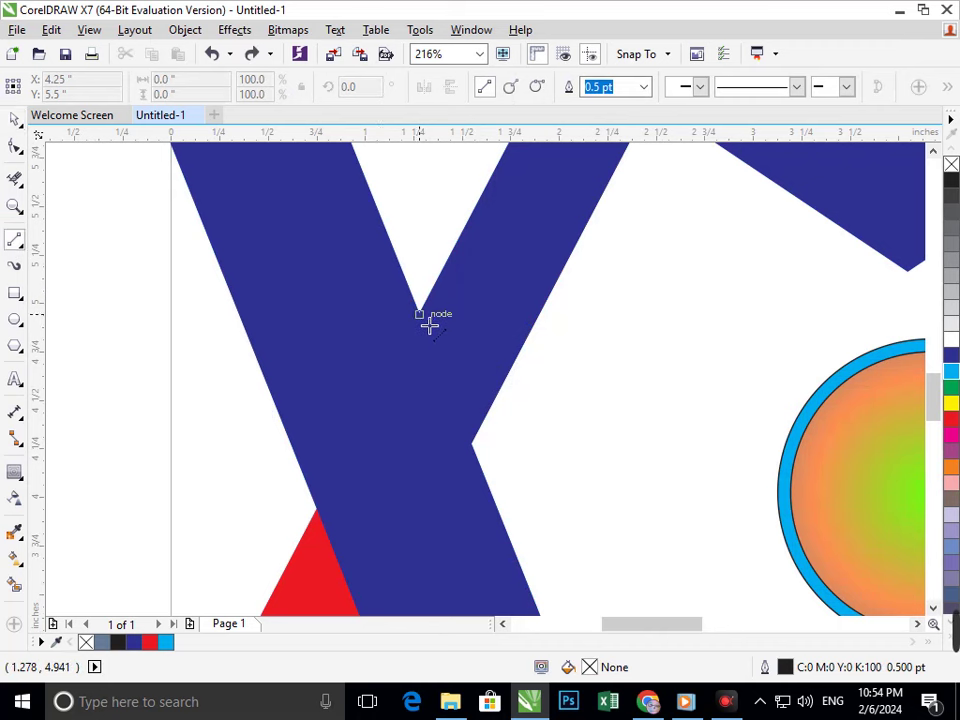
left_click(419, 312)
left_click(478, 452)
scroll(535, 430, "down", 5)
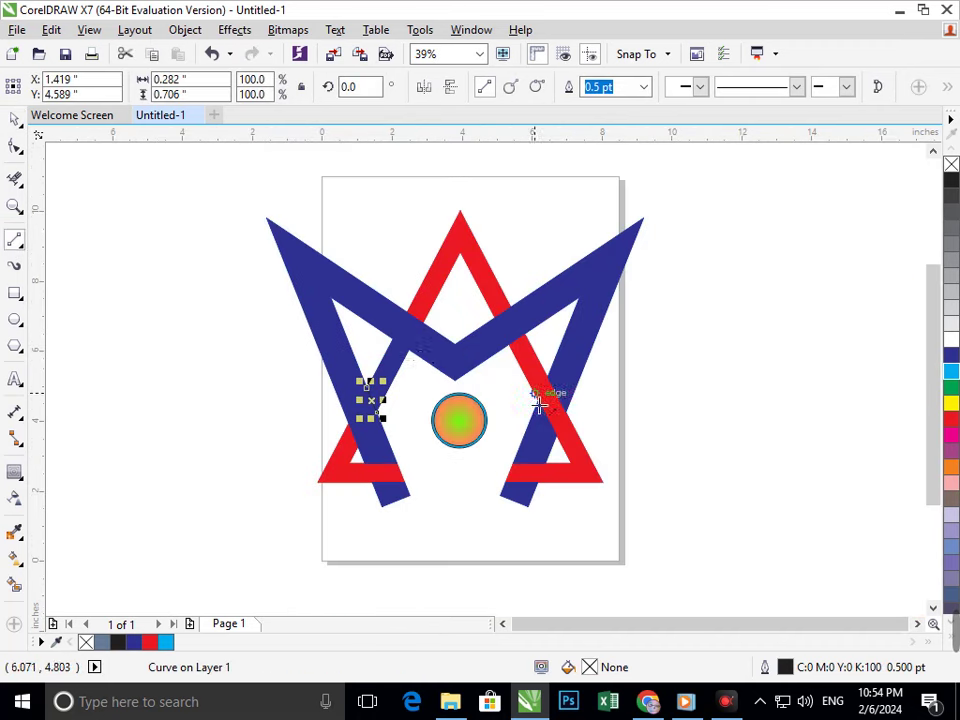
Draw a second line along the lower edge of the M's left diagonal across the strip, extending its upper end past the crossing
scroll(420, 340, "up", 5)
left_click(452, 340)
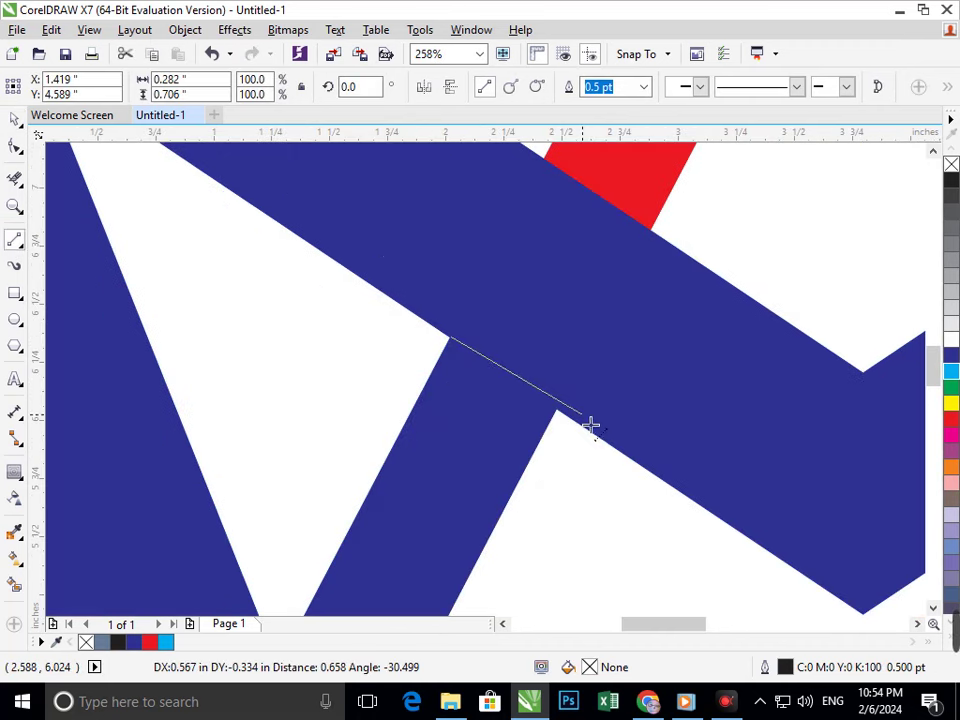
left_click(586, 428)
scroll(430, 345, "up", 5)
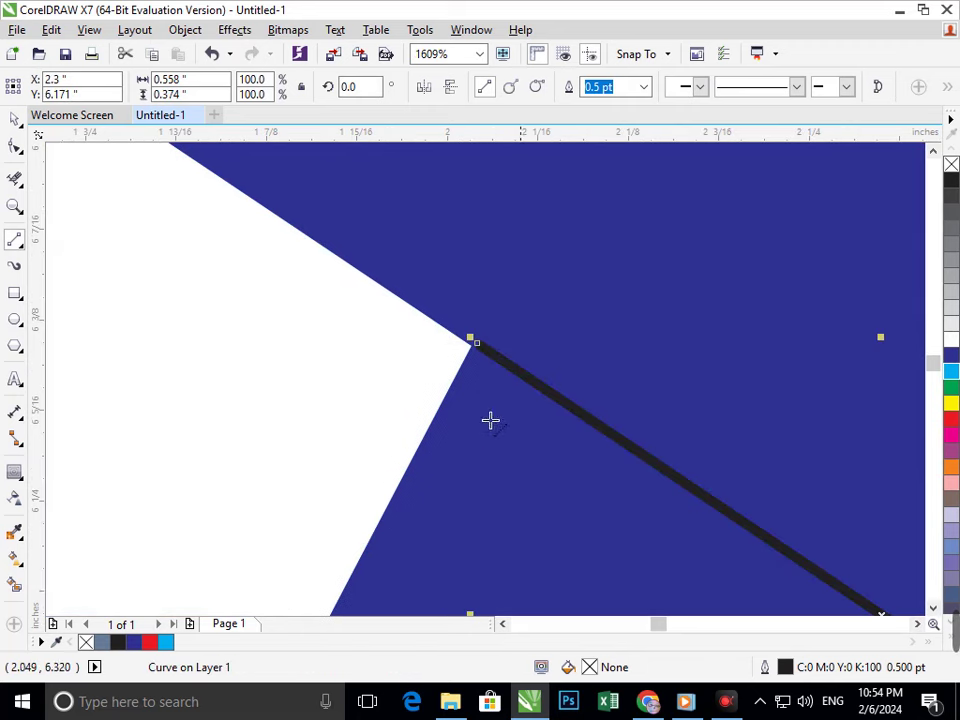
left_click(12, 147)
left_click_drag(475, 346, 410, 314)
scroll(439, 403, "down", 6)
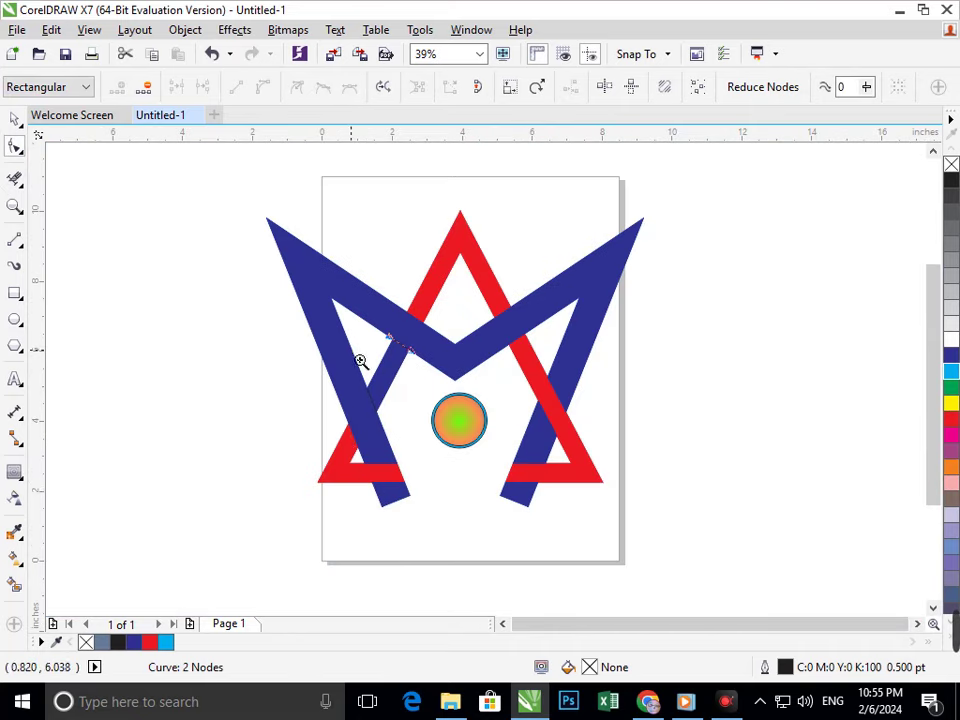
Extend the upper end of the line on the M's left leg beyond the corner of the blue strip
scroll(350, 418, "up", 2)
scroll(414, 300, "up", 2)
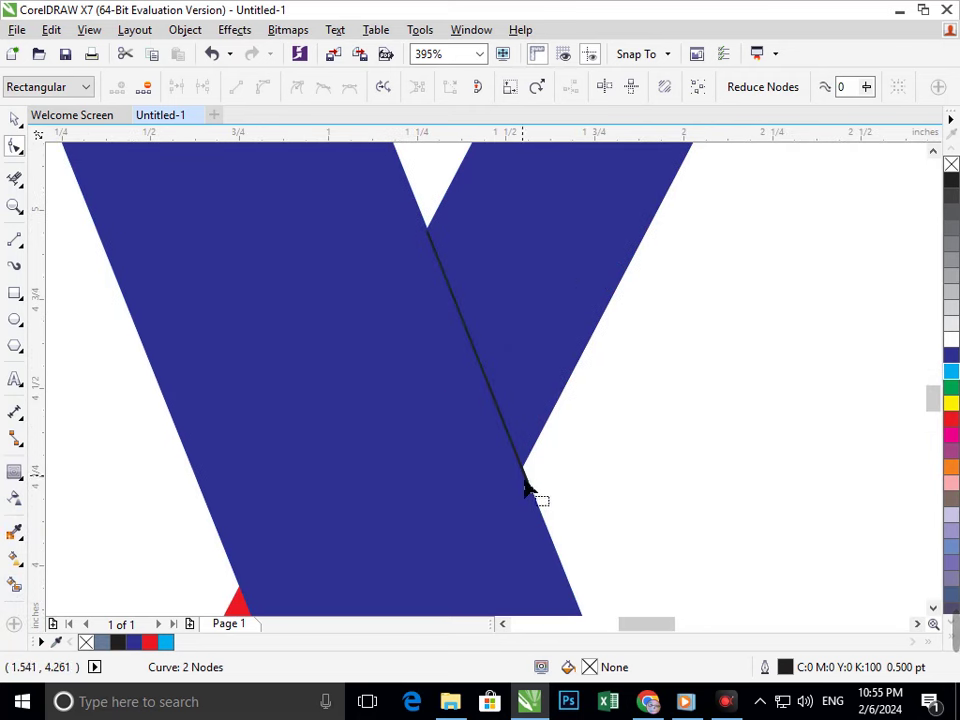
left_click_drag(431, 238, 409, 188)
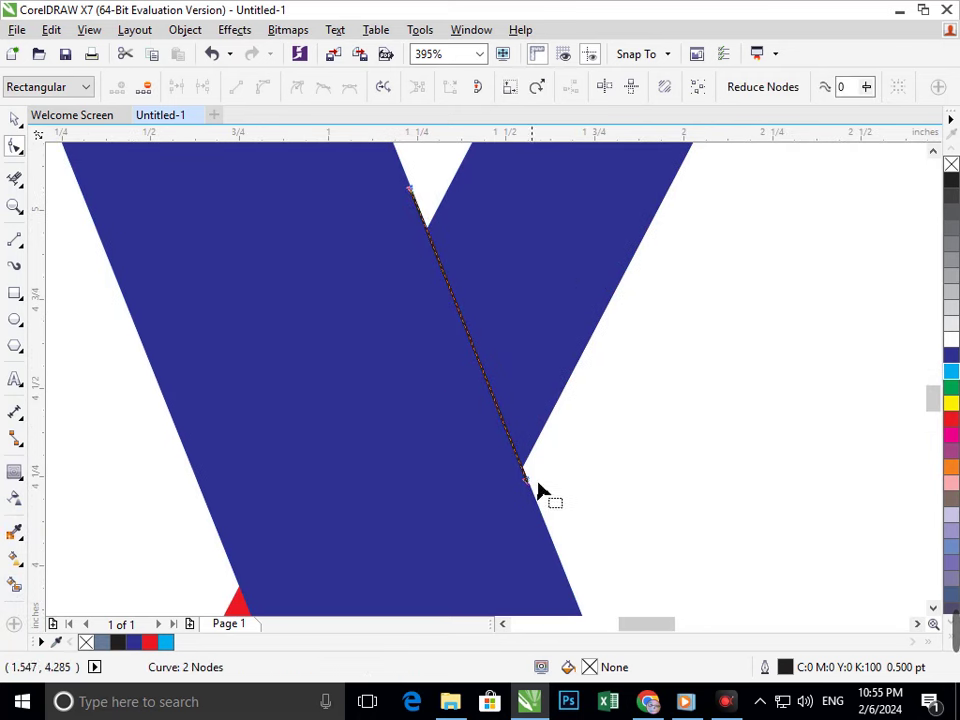
Smart-fill the enclosed strip of the triangle's left side and give it a red fill and red outline
left_click(15, 585)
left_click(516, 309)
scroll(462, 369, "down", 2)
scroll(462, 369, "down", 3)
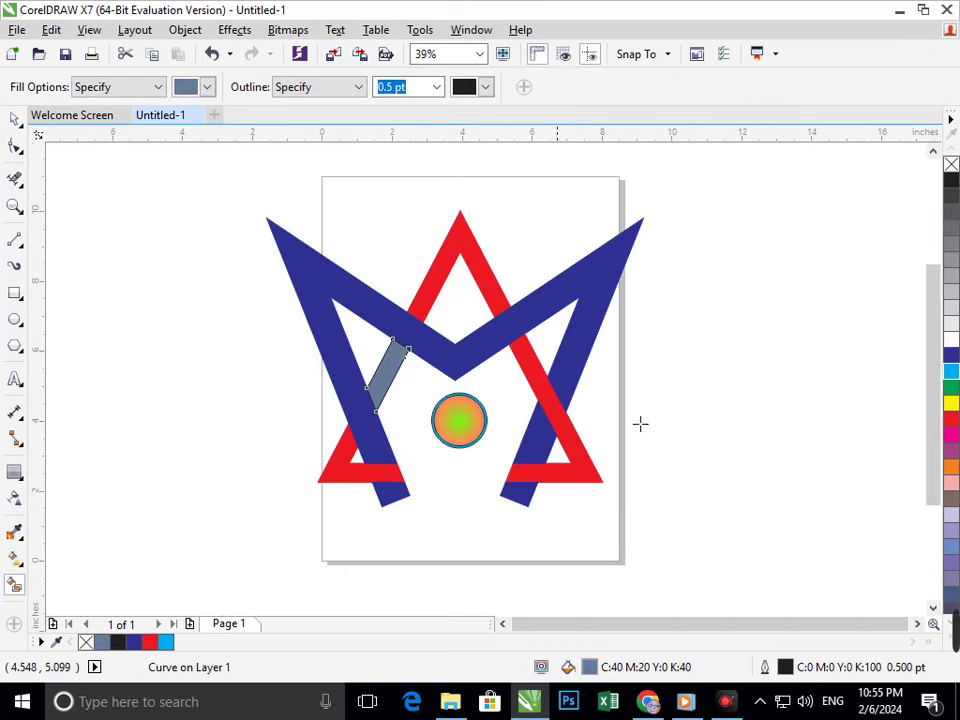
scroll(514, 490, "up", 1)
key("ctrl+z")
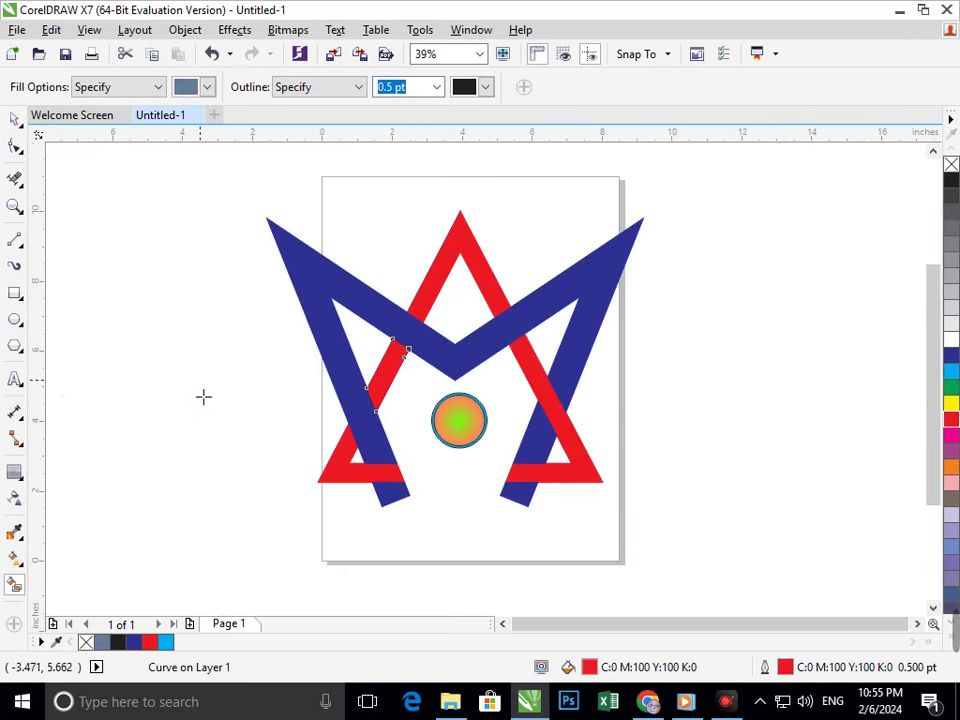
left_click(15, 120)
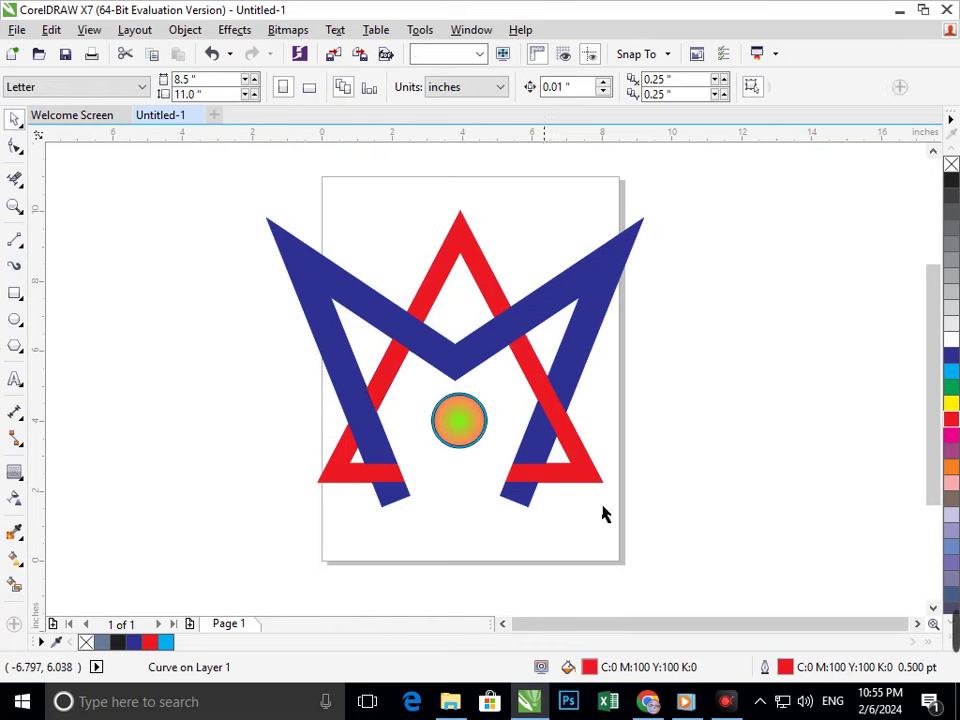
Move the whole logo off the page into the empty area beyond its upper left corner
scroll(519, 403, "down", 4)
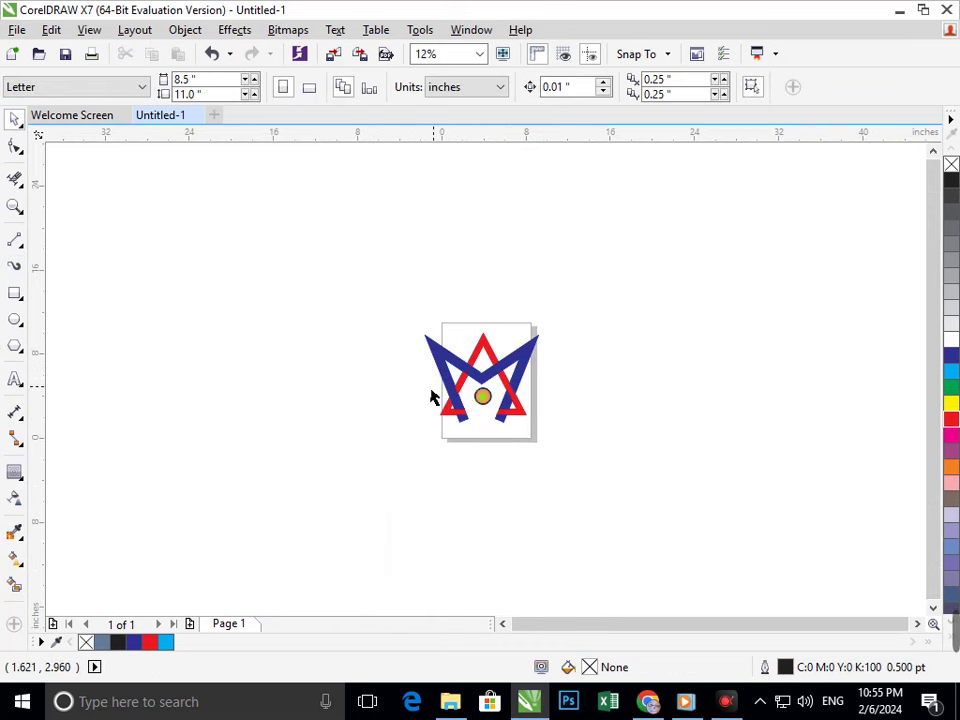
scroll(600, 490, "up", 2)
scroll(530, 430, "down", 2)
left_click_drag(398, 315, 618, 494)
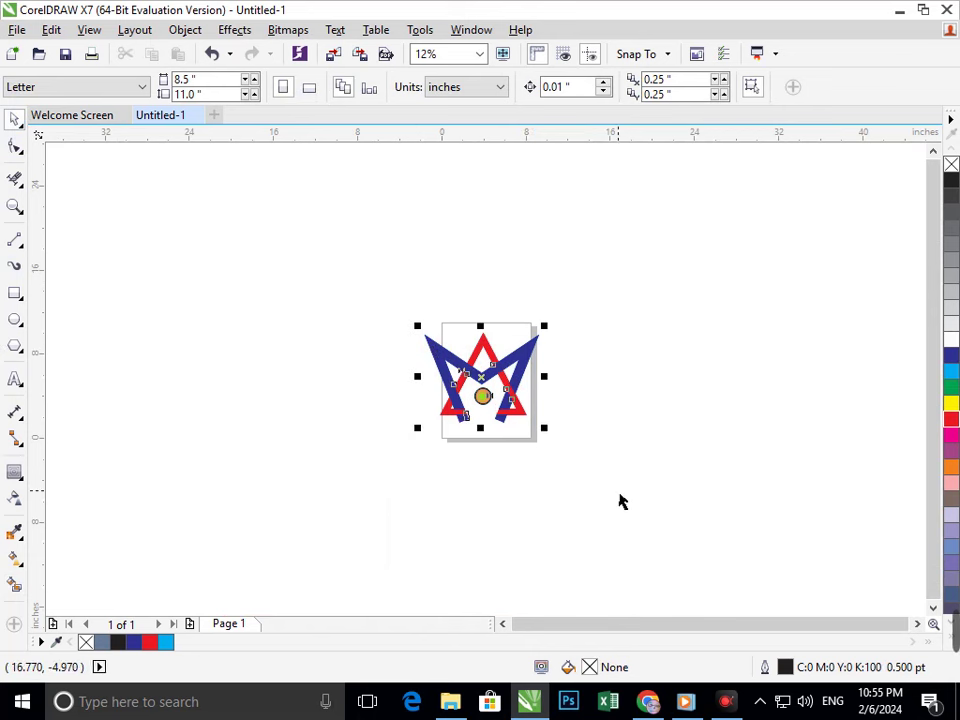
left_click_drag(525, 414, 274, 306)
left_click(189, 225)
key("F2")
left_click_drag(144, 194, 313, 359)
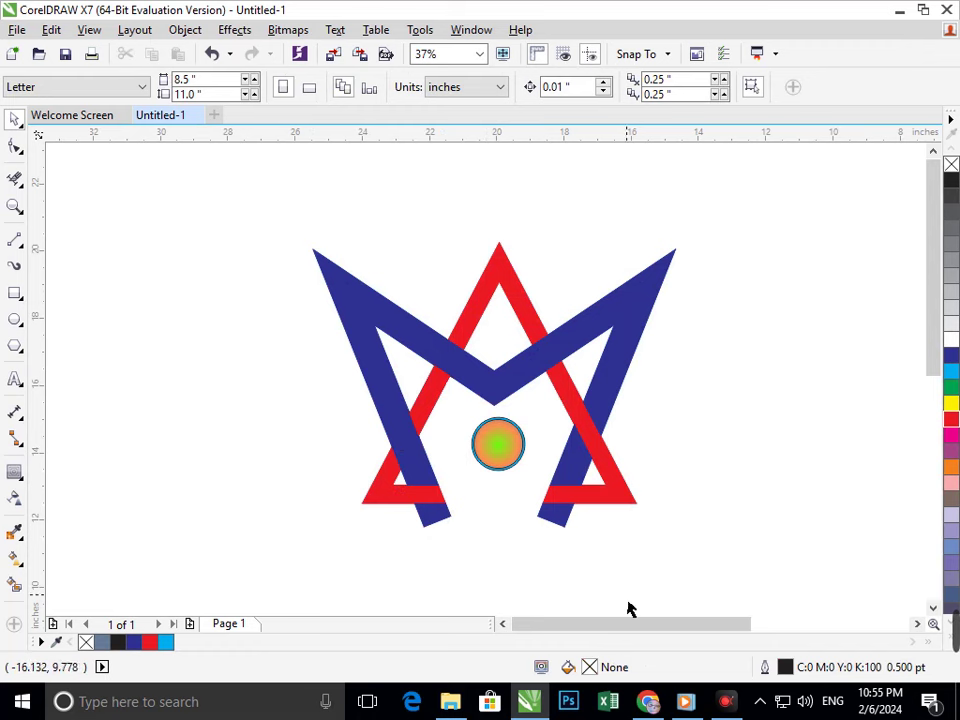
Try an orange fill on the M group and restore its dark blue fill
left_click_drag(574, 536, 514, 564)
key("ctrl+z")
left_click(951, 467)
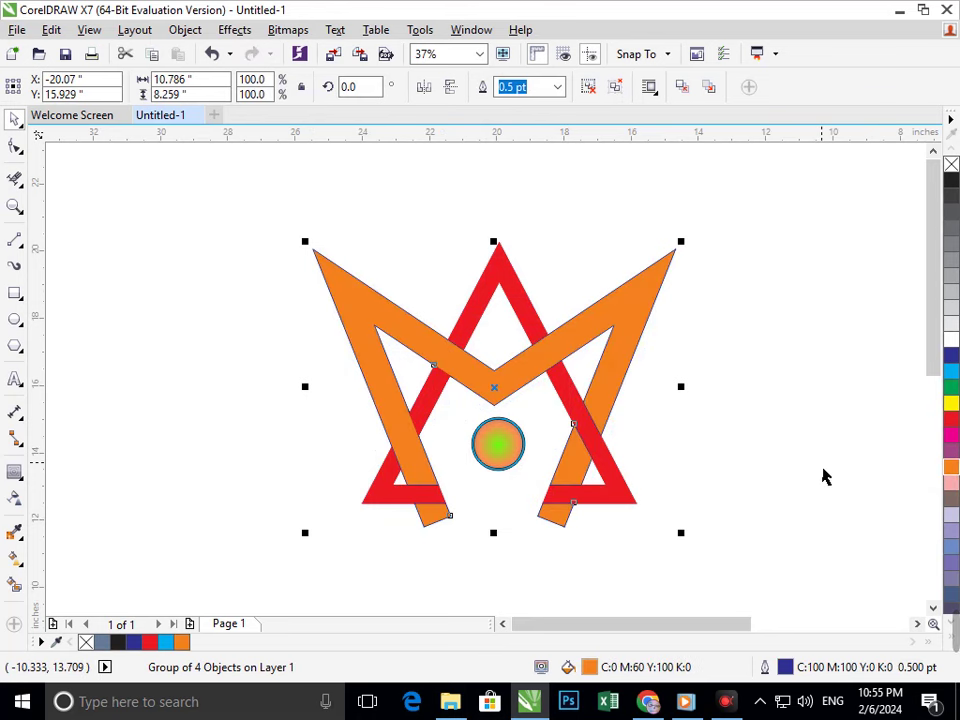
left_click(951, 358)
left_click(802, 452)
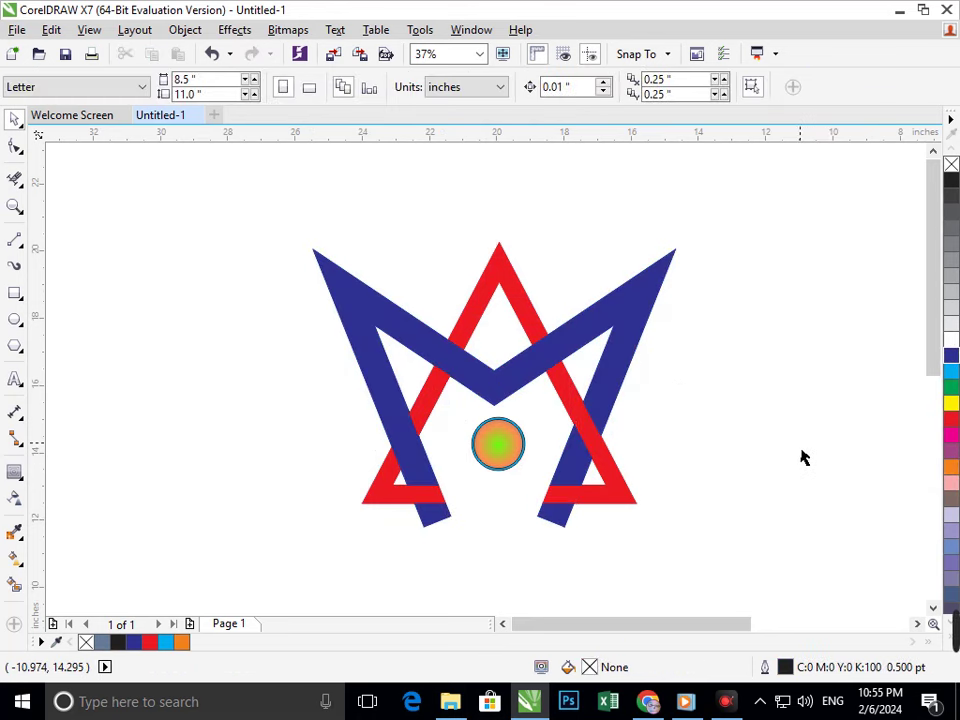
Try magenta and red on the M group, including a red outline, and return it to dark blue
left_click(557, 520)
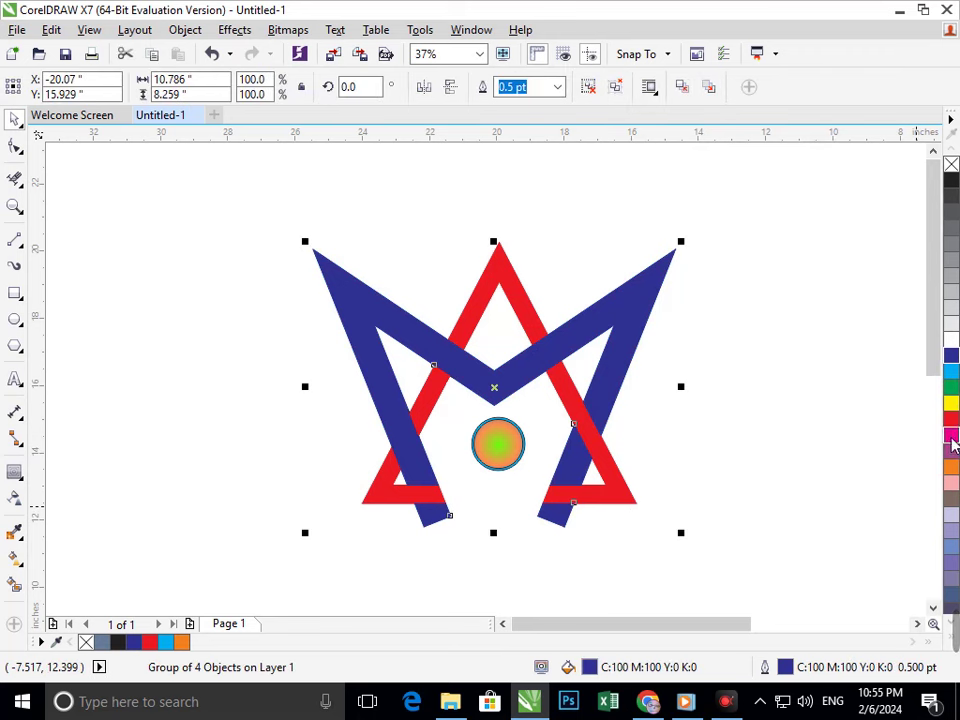
left_click(951, 436)
left_click(951, 418)
right_click(951, 418)
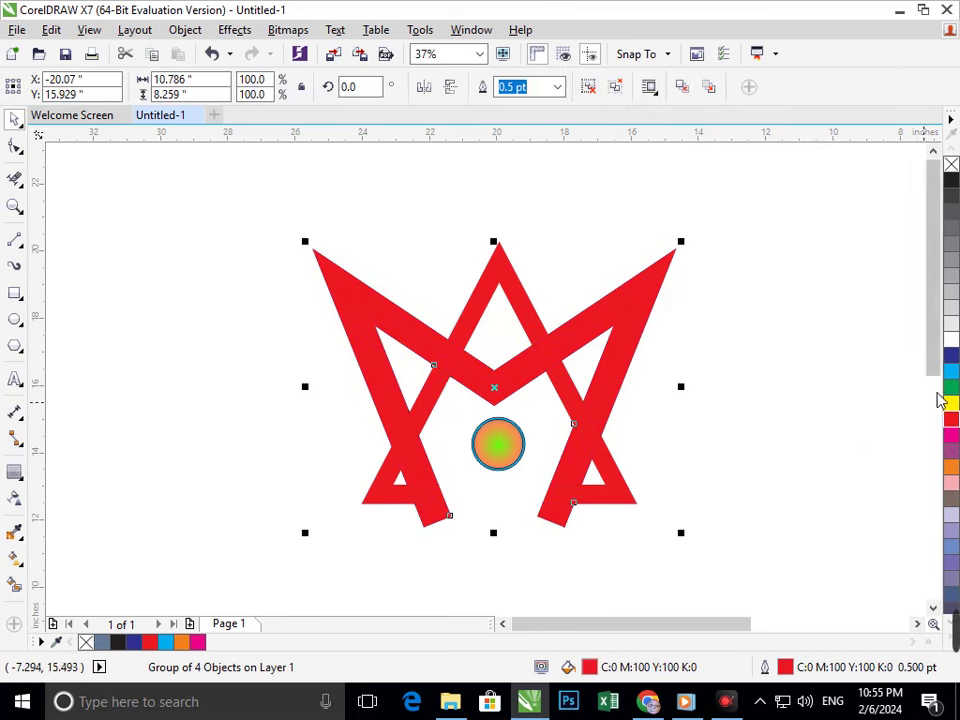
left_click(951, 358)
left_click(633, 541)
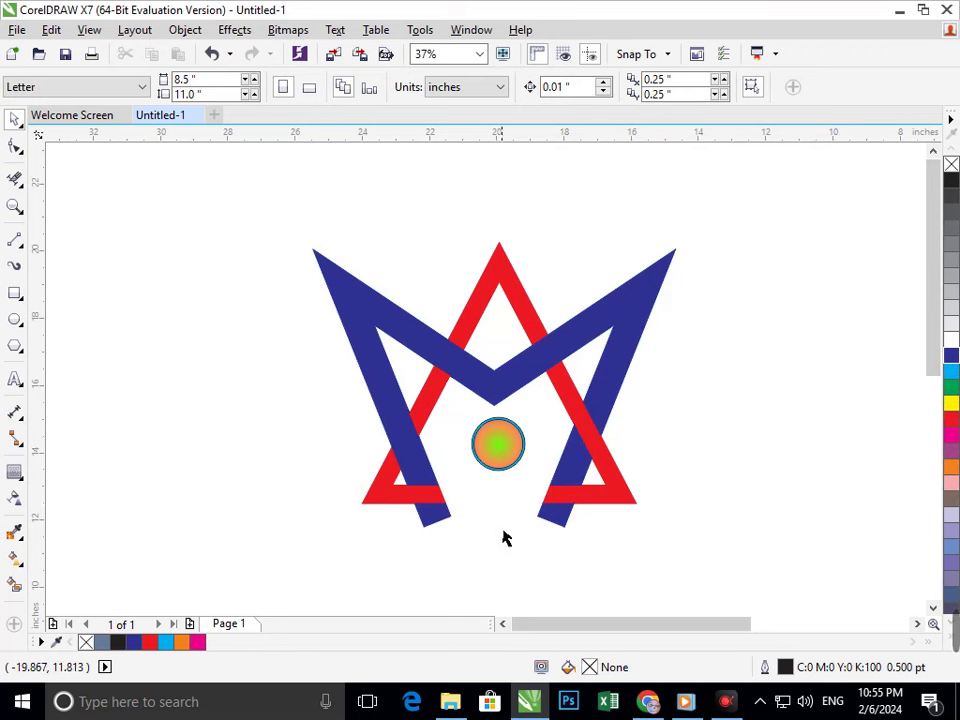
Enlarge the central gradient circle slightly about its centre and shift the whole logo a little up and to the left
left_click_drag(538, 545, 458, 412)
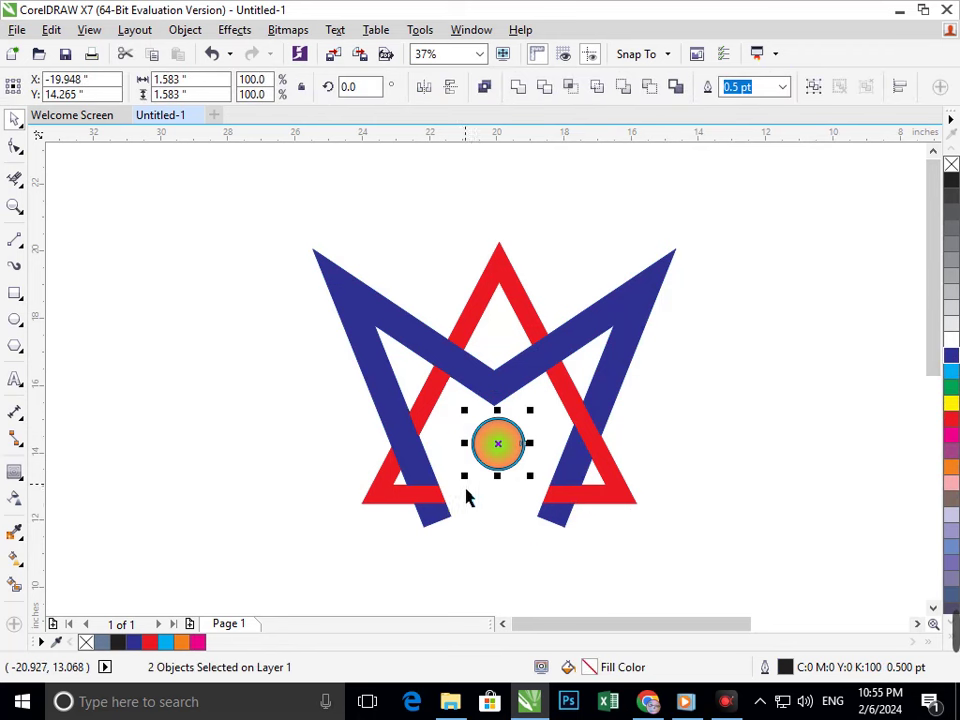
left_click_drag(465, 477, 461, 488)
left_click(500, 542)
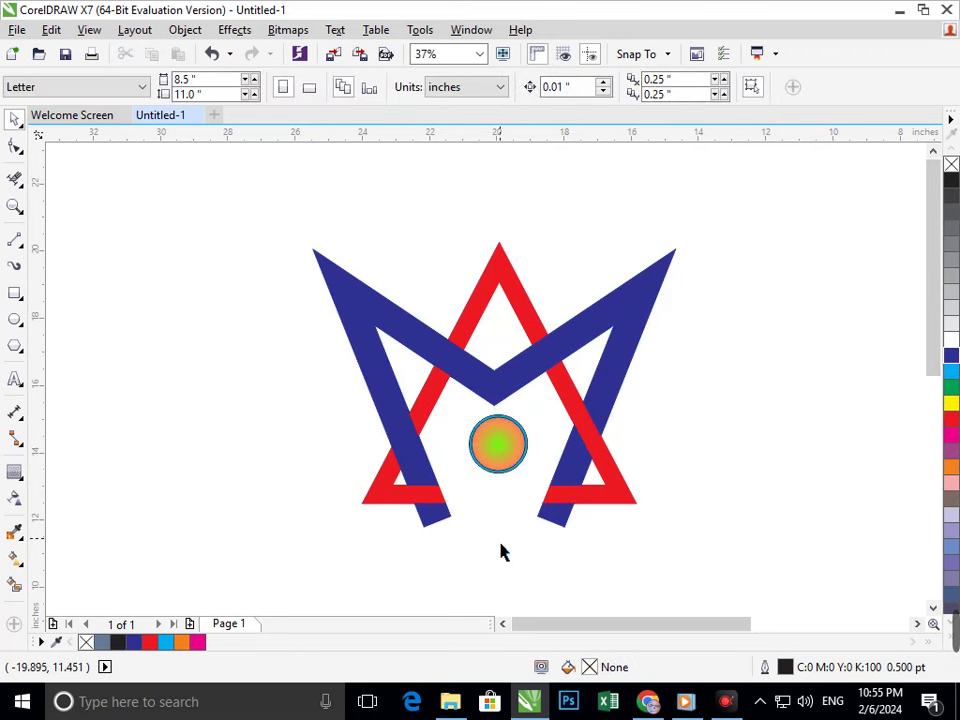
left_click_drag(186, 159, 561, 476)
left_click(268, 508)
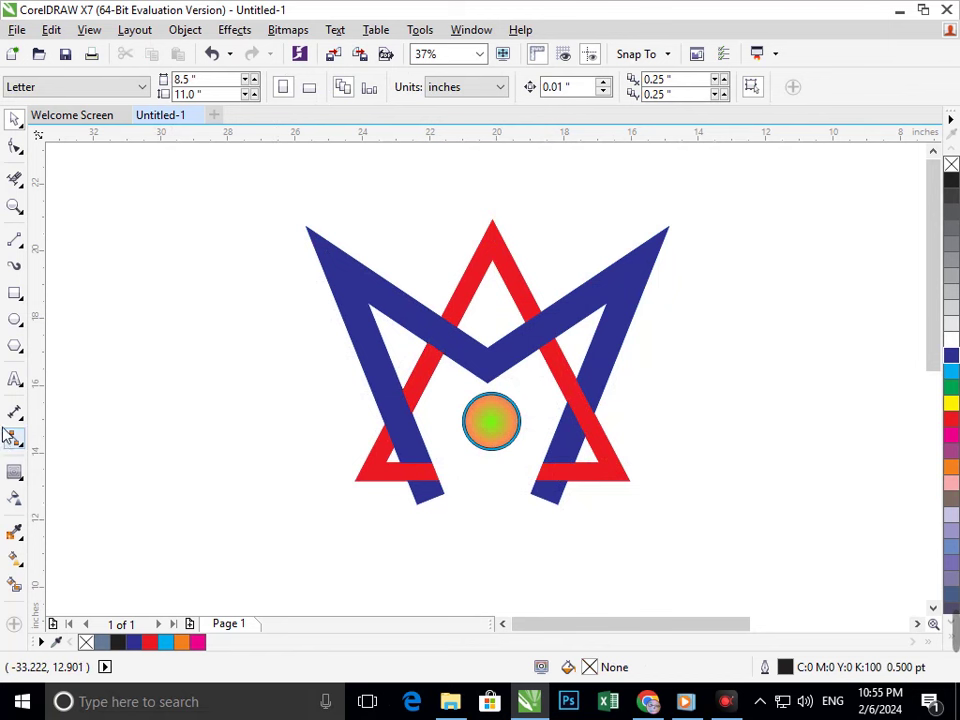
Add the artistic text COMPANY NAME in the empty area just below the logo
key("F8")
left_click(251, 538)
type("c")
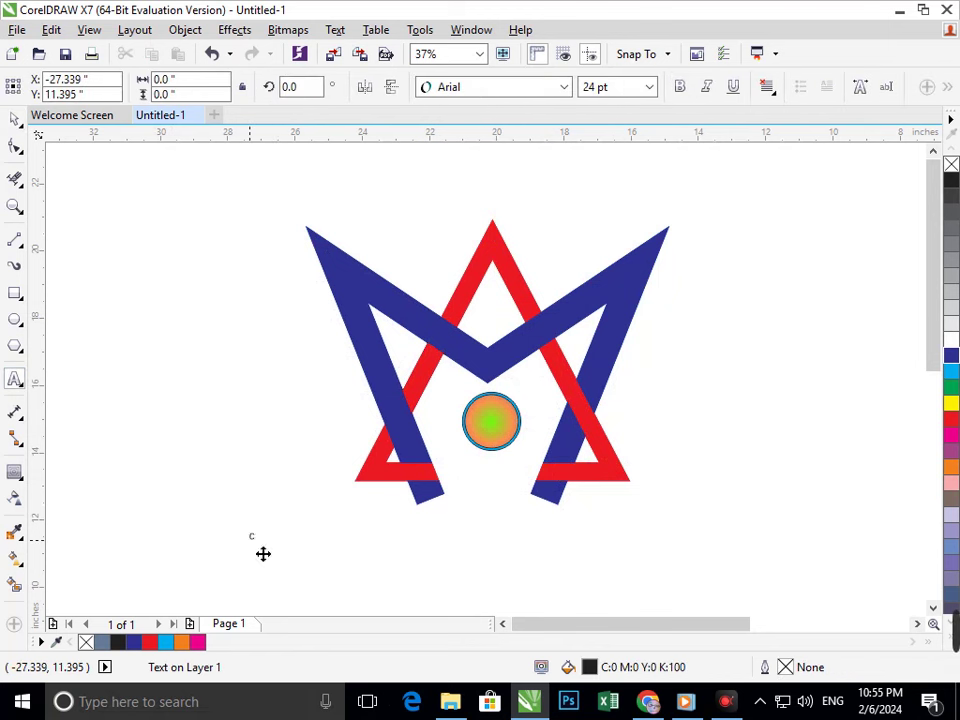
type("om")
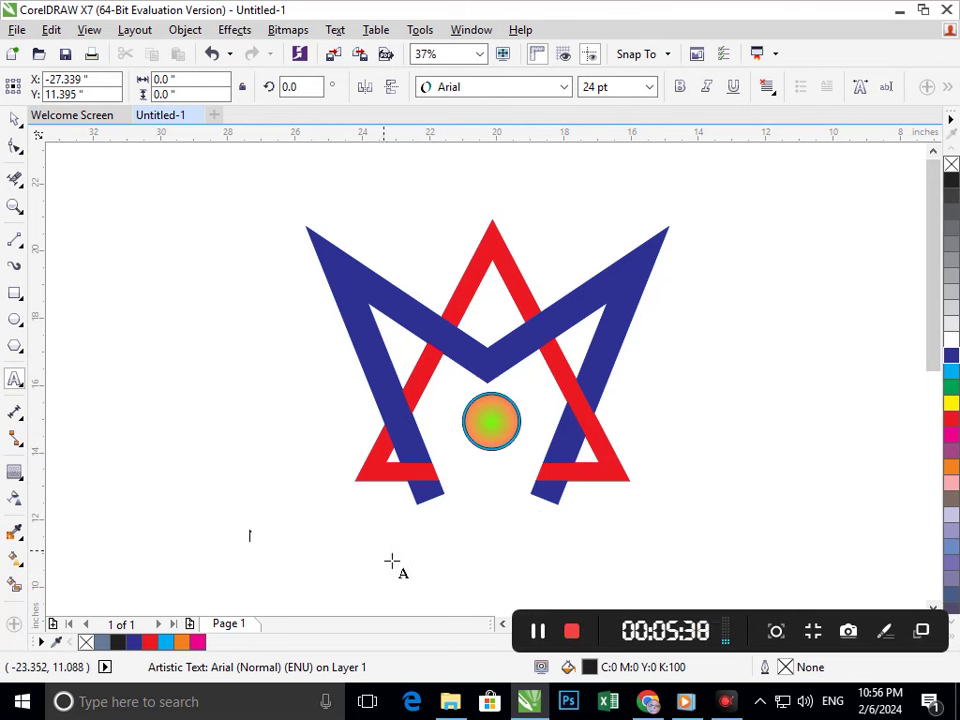
left_click(392, 562)
type("COMPANY NAME")
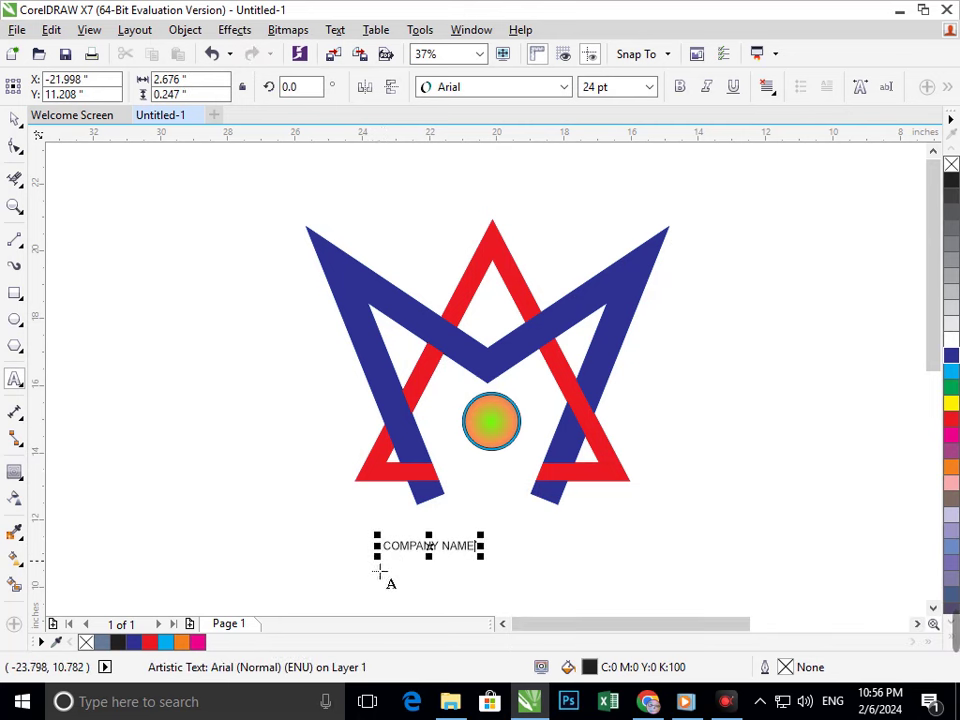
Enlarge the COMPANY NAME text to about 69.3 pt, about 7.73 in wide, and centre it beneath the logo
left_click_drag(381, 570, 312, 580)
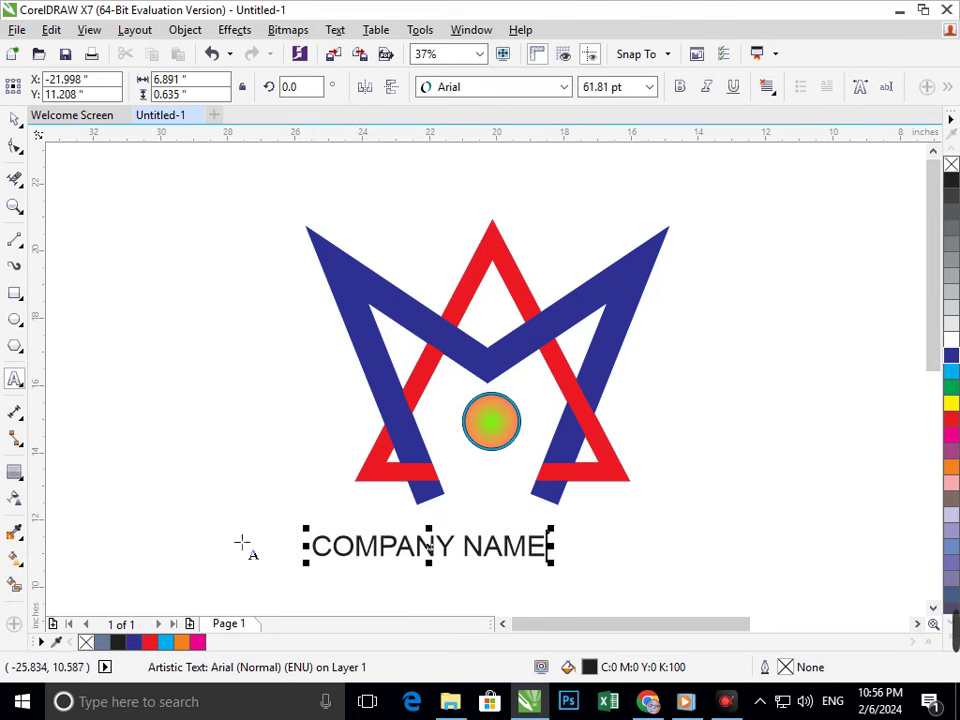
left_click(15, 119)
left_click(172, 360)
left_click_drag(430, 562, 491, 553)
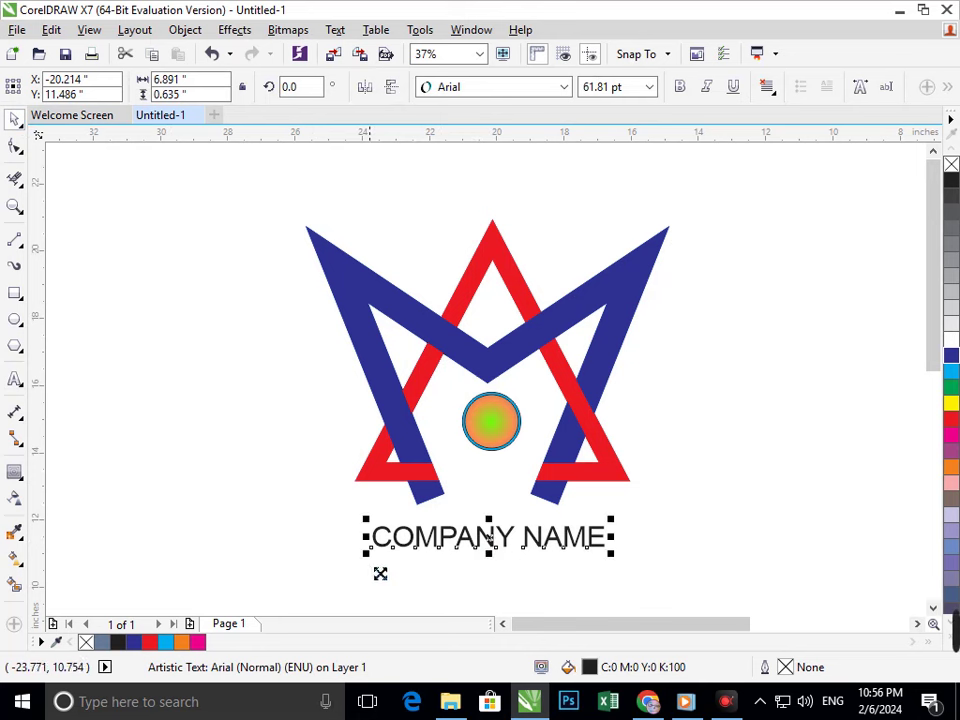
mouse_move(379, 572)
left_mouse_down()
mouse_move(345, 579)
mouse_move(368, 578)
left_mouse_up()
left_click_drag(491, 551, 332, 546)
Give the word COMPANY a red fill and red outline, and shift the text slightly up and to the left
double_click(526, 559)
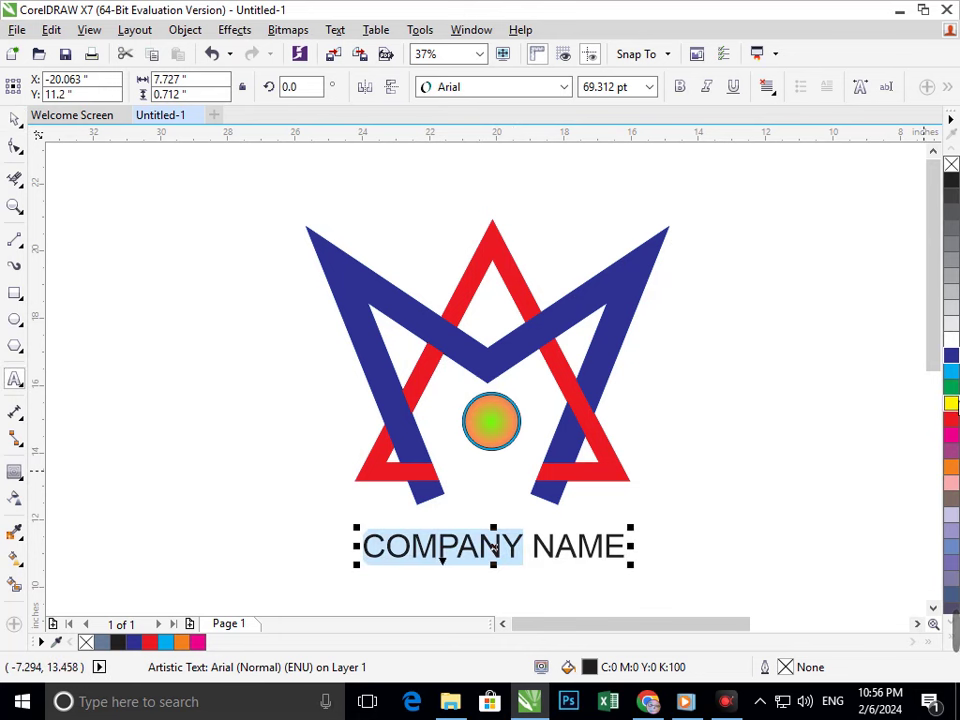
left_click(951, 420)
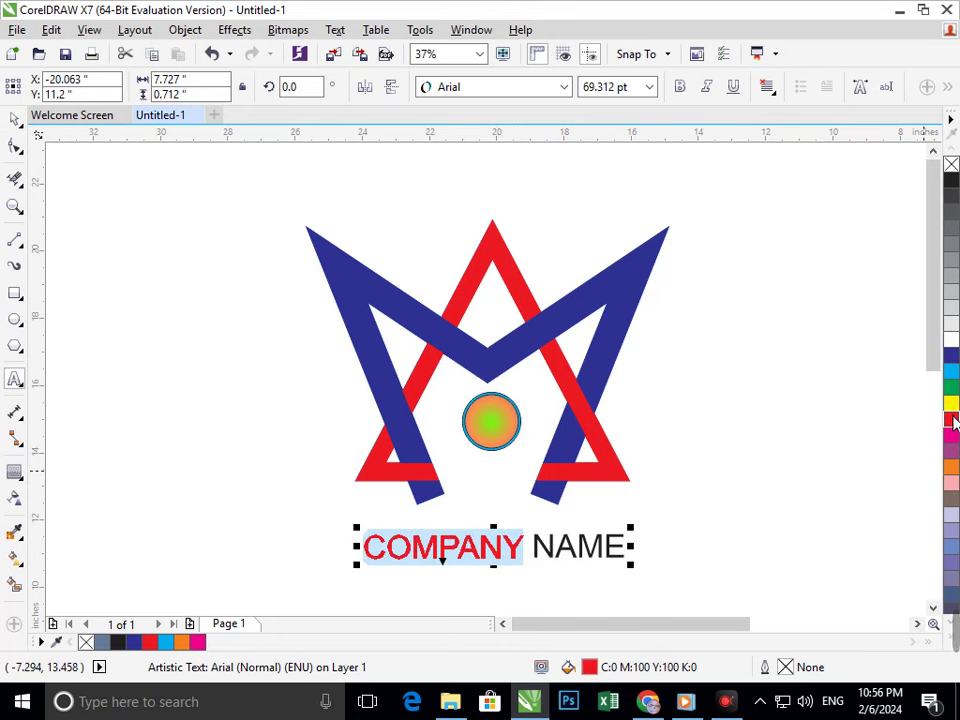
left_click(15, 120)
left_click(515, 563)
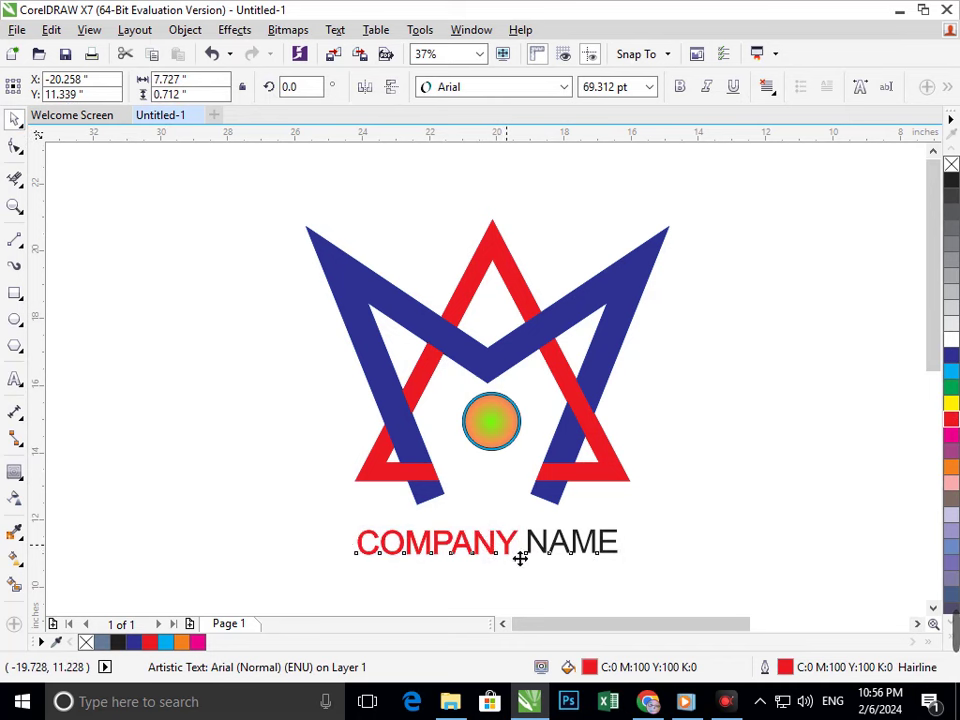
Make the COMPANY NAME text bold and move it slightly closer to the logo
left_click(680, 87)
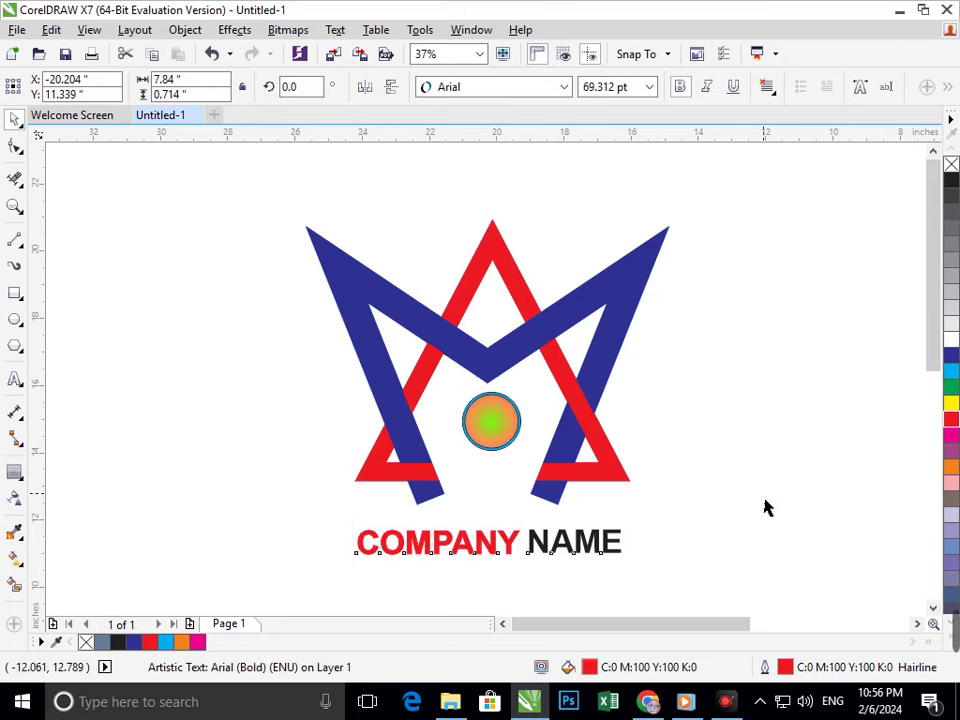
left_click(765, 506)
left_click_drag(536, 553, 544, 548)
left_click(540, 589)
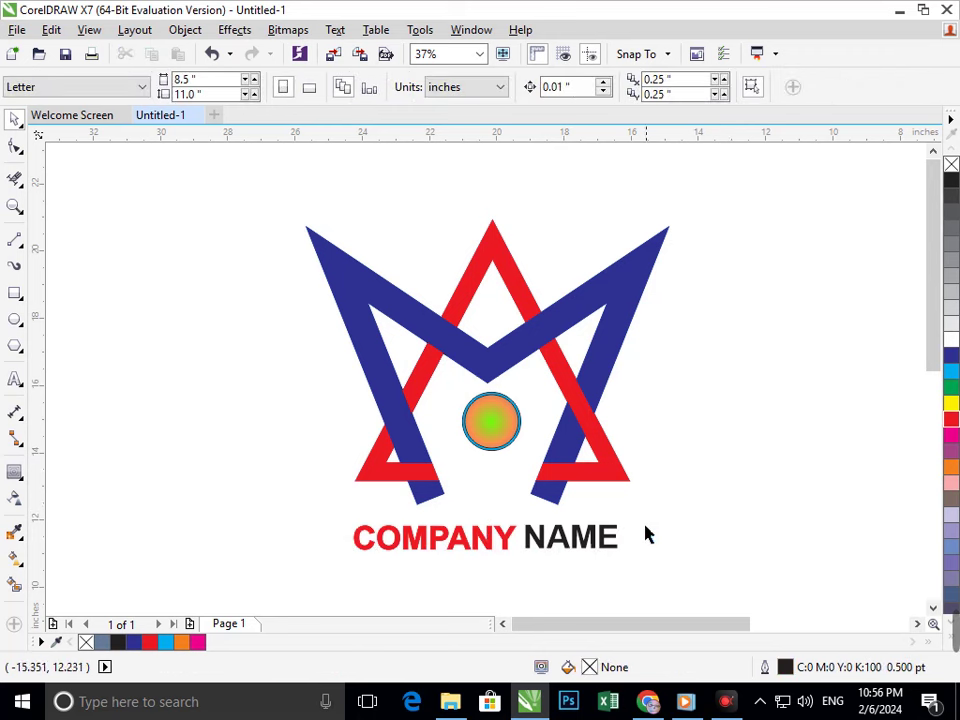
Move the whole logo with its text slightly down and to the right, and shrink it to about 10.32 by 9.39 in
key("F3")
key("F2")
left_click_drag(116, 190, 359, 373)
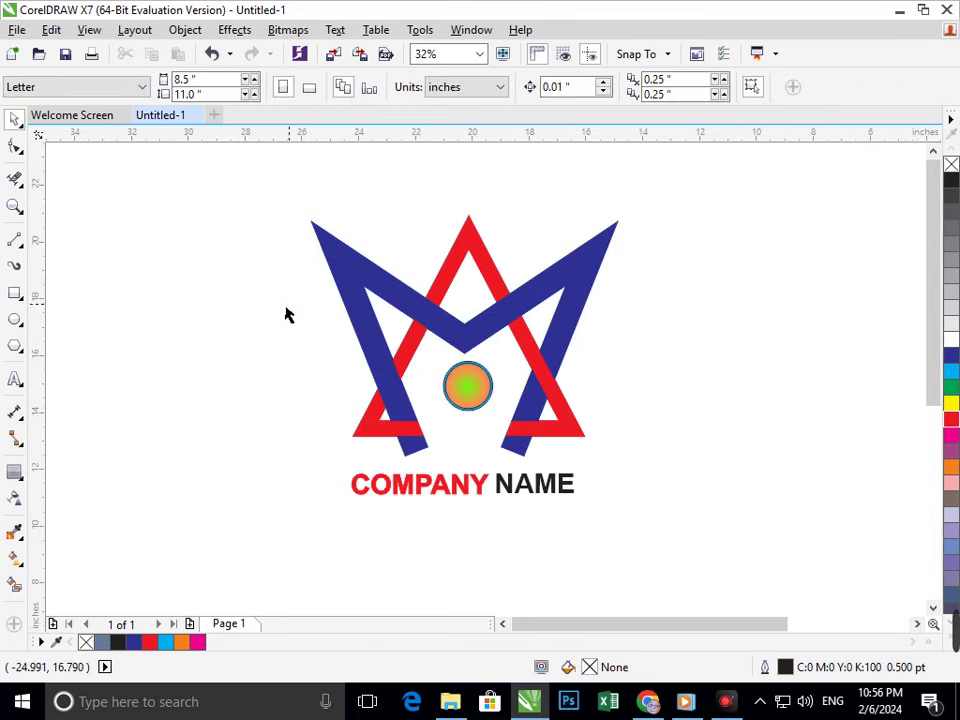
key("F2")
left_click_drag(260, 166, 668, 463)
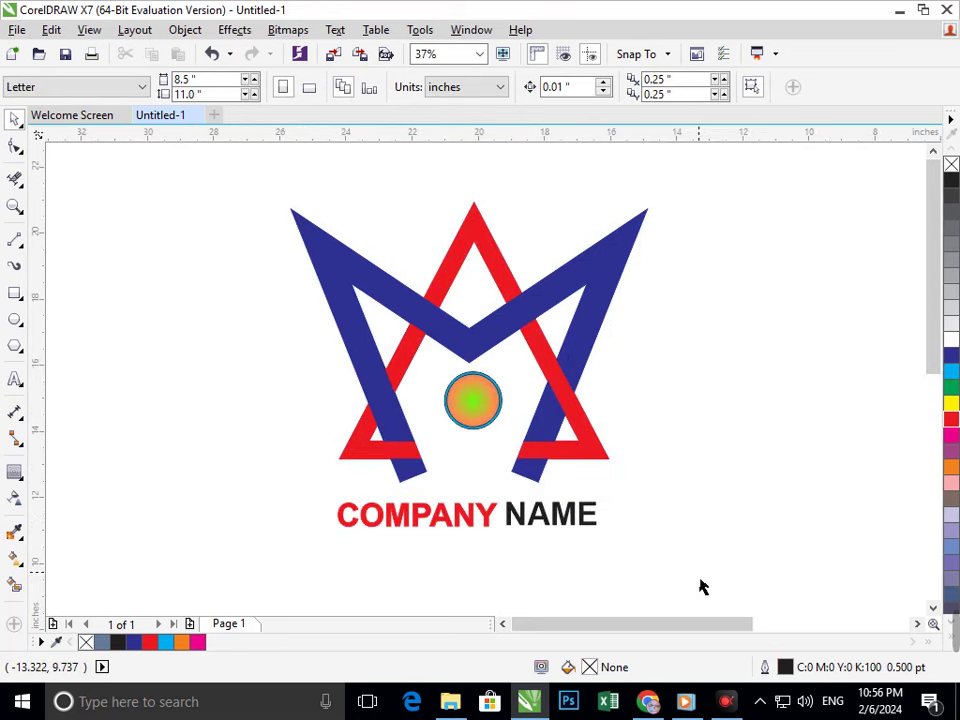
left_click_drag(224, 148, 722, 587)
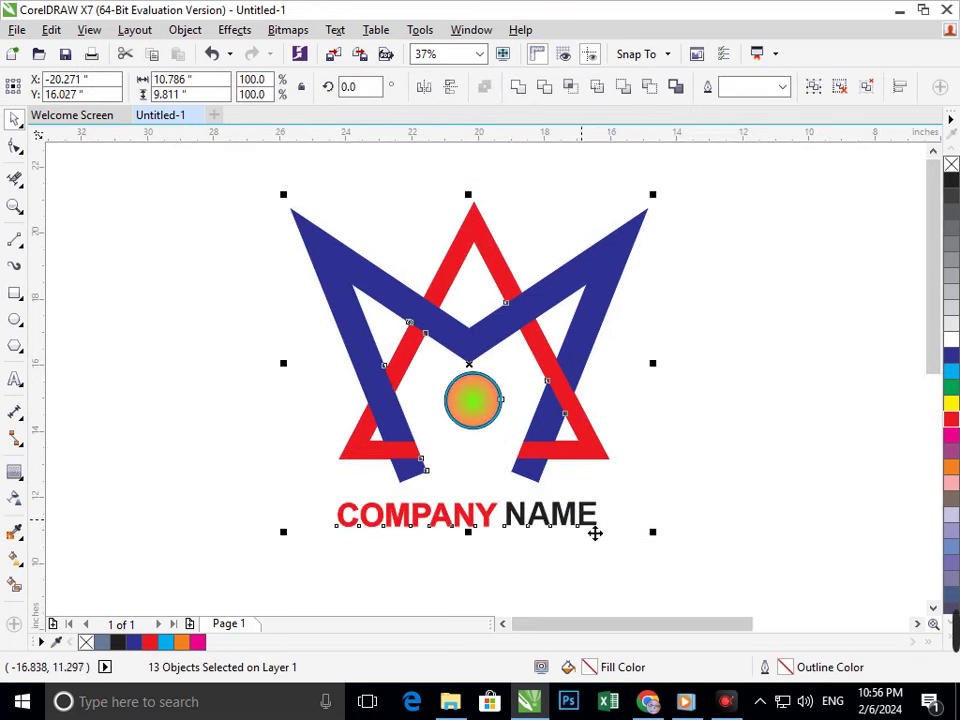
left_click_drag(594, 529, 628, 539)
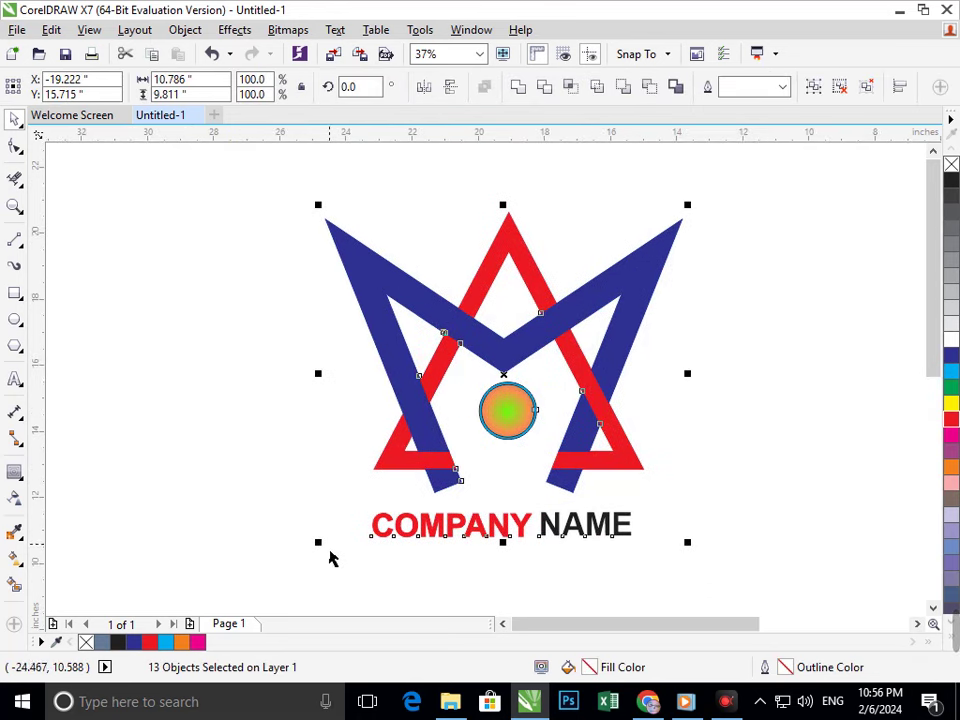
left_click_drag(320, 543, 339, 553)
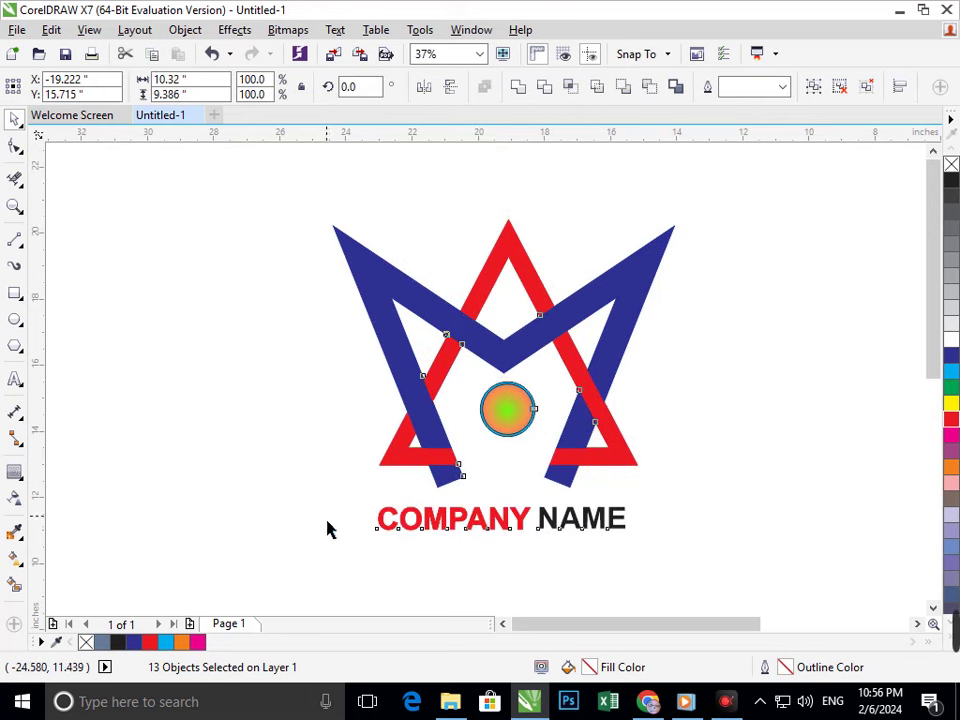
left_click(388, 574)
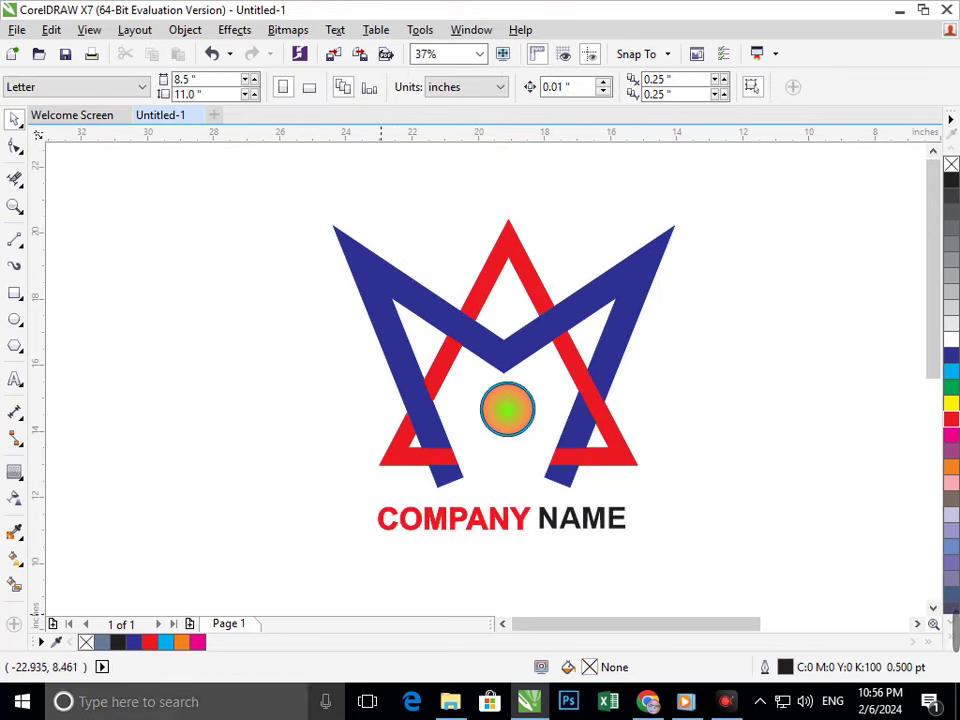